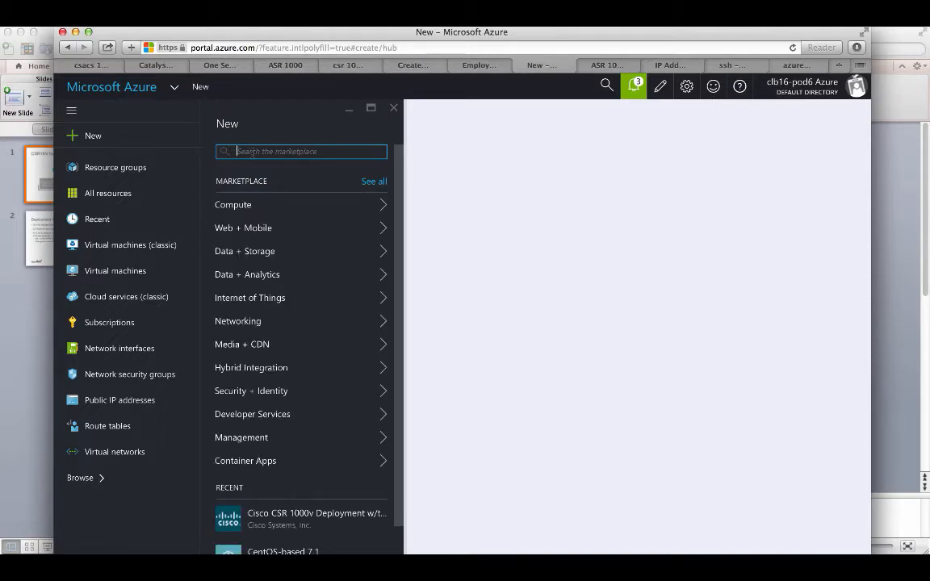
Step: Search the marketplace for 'csr' and open the Cisco CSR 1000v Deployment w/two NICs offering
type("csr")
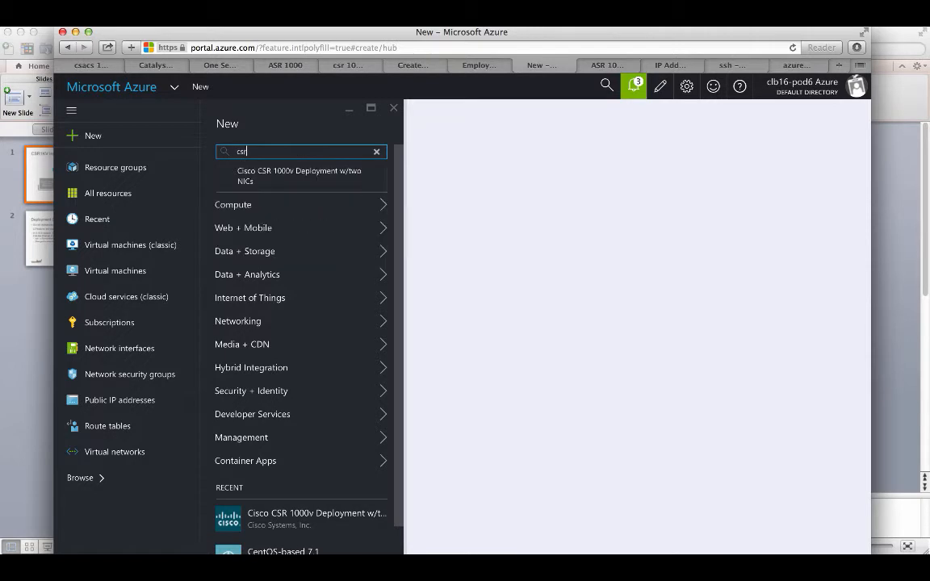
key("Return")
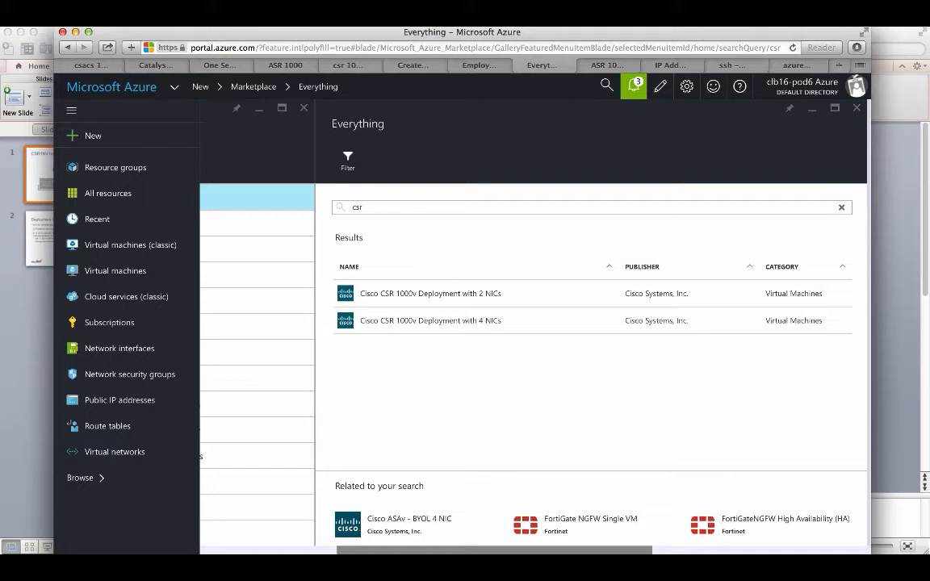
left_click(440, 298)
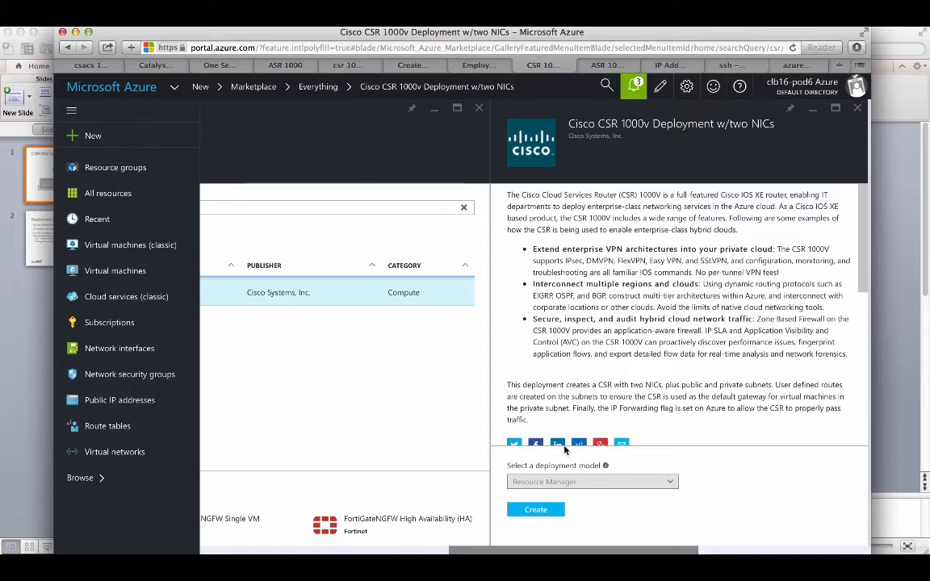
Step: Review the two-NIC CSR offering and start creating it with the Resource Manager deployment model
left_click(536, 509)
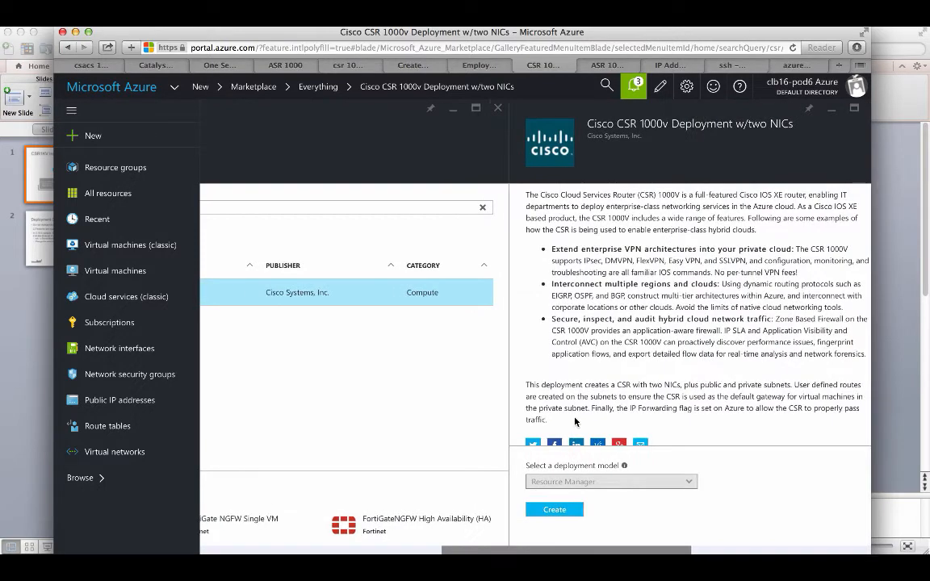
scroll(576, 421, "down", 10)
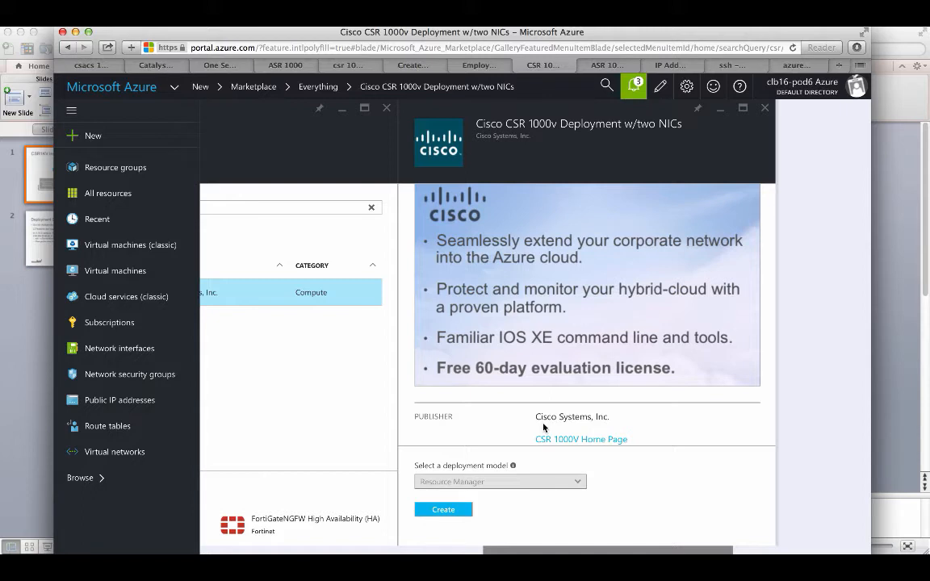
left_click(453, 515)
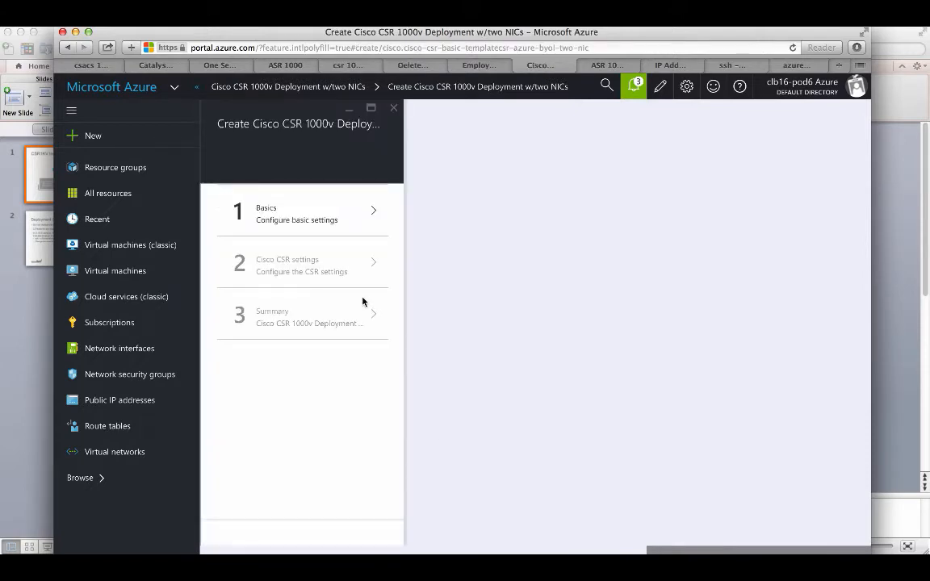
Step: Name the virtual machine CSR1 and enter the administrator username and password
left_click(332, 215)
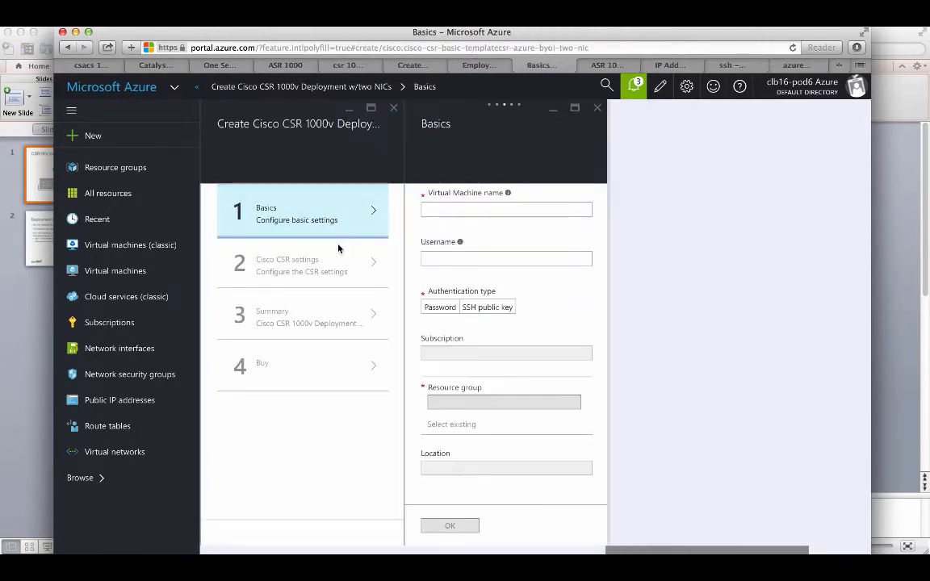
left_click(456, 211)
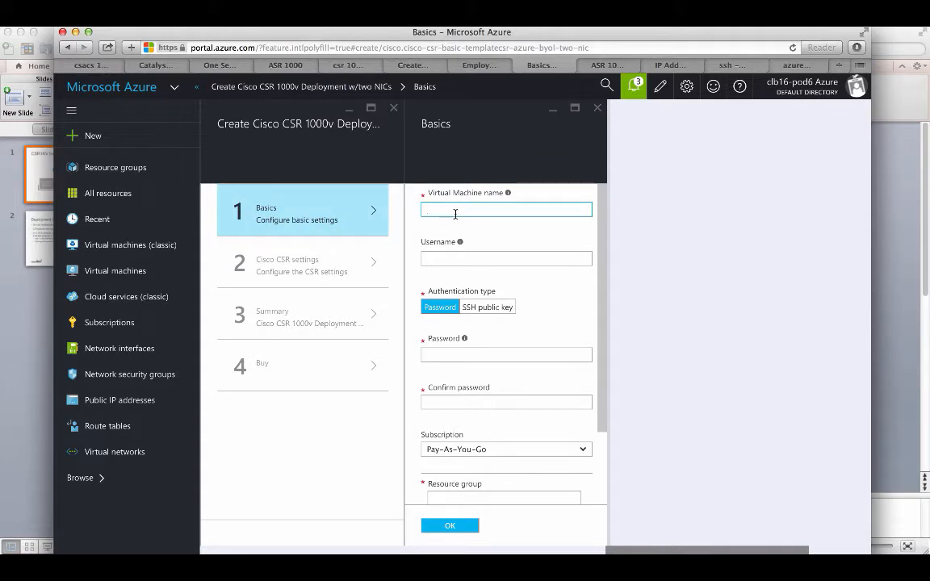
type("CSR1")
left_click(476, 257)
type("cisco")
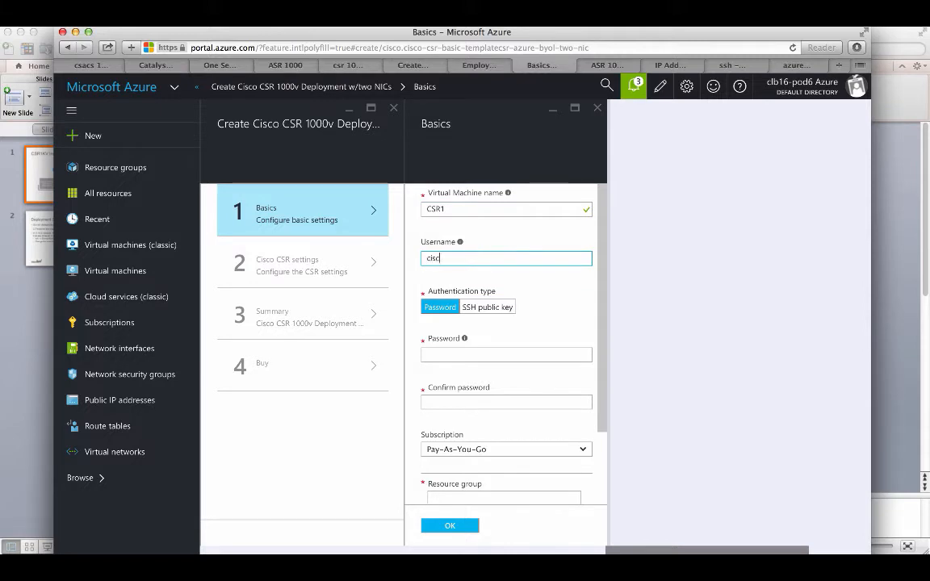
left_click(461, 355)
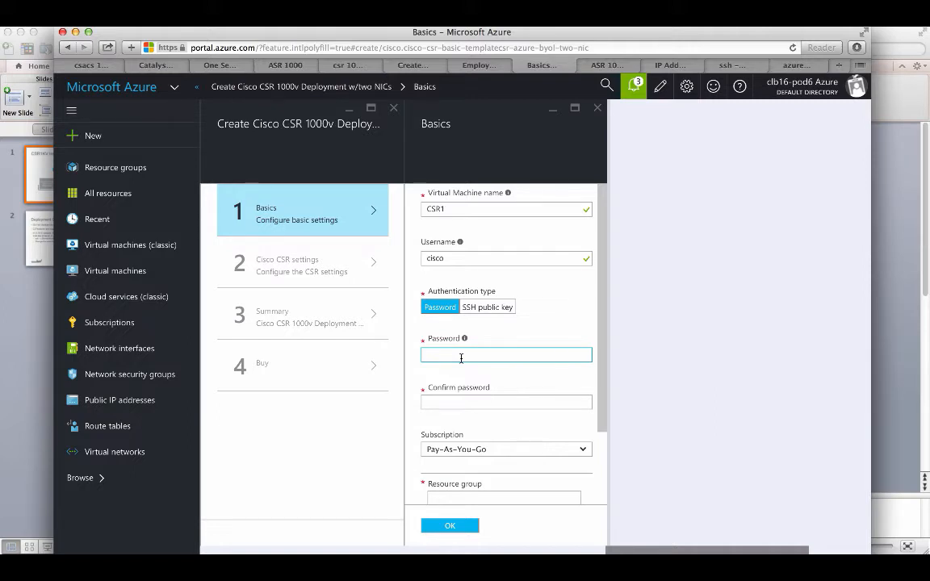
type("****")
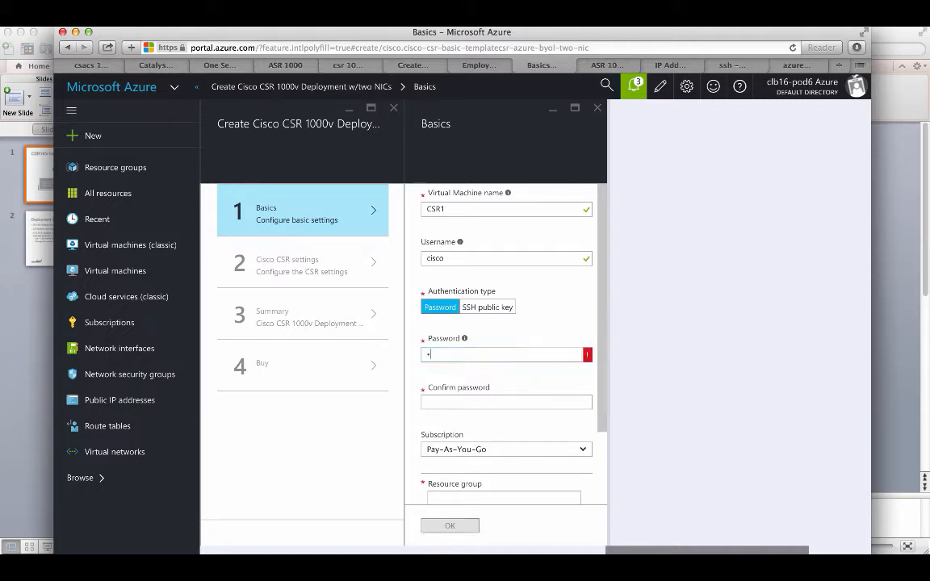
type("****")
key("Tab")
type("********")
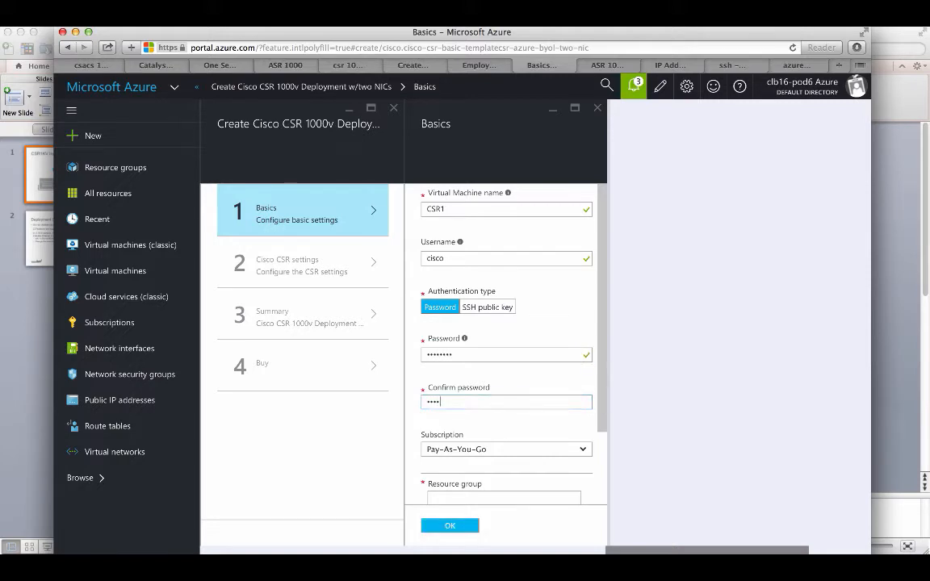
Step: Create resource group RG in West US and confirm the Basics settings
scroll(477, 414, "down", 2)
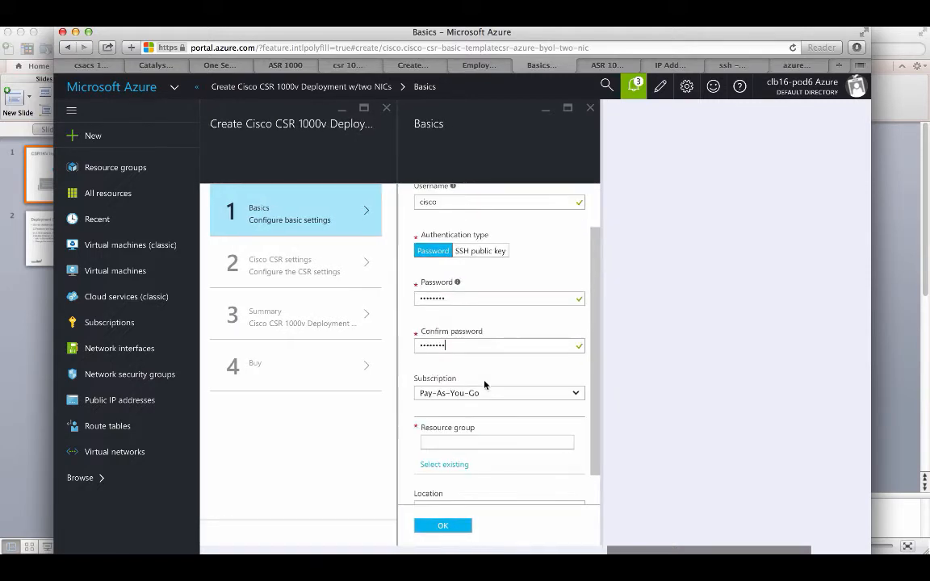
left_click(478, 414)
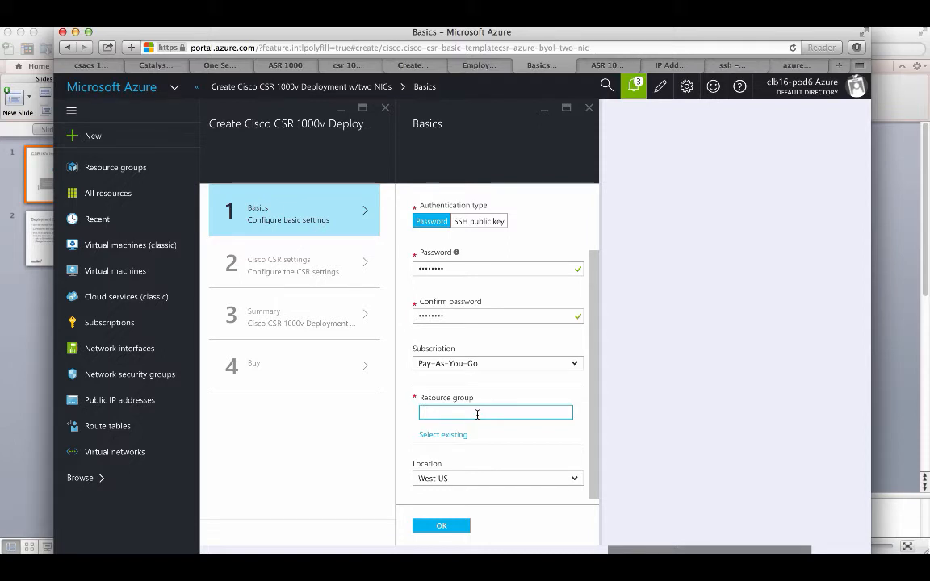
type("RG")
left_click(501, 399)
scroll(501, 403, "down", 1)
scroll(501, 403, "left", 1)
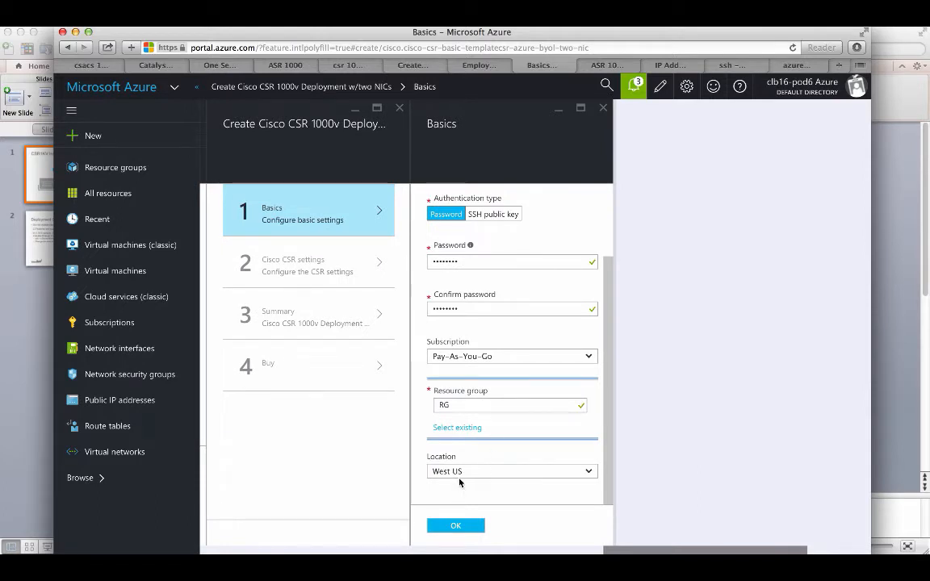
left_click(475, 528)
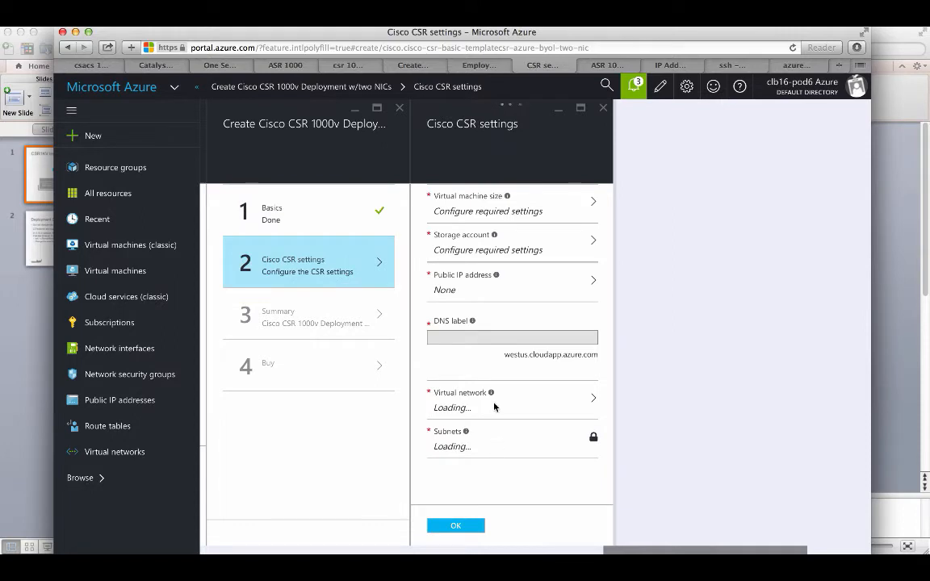
Step: Set the VM size to 1x Standard D2, then move on to the storage account settings
left_click(495, 205)
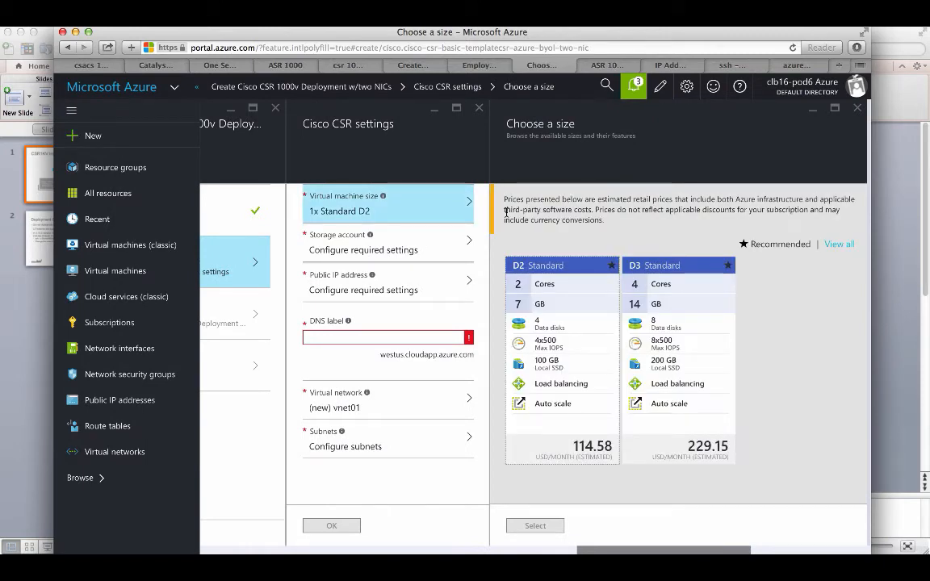
left_click(545, 273)
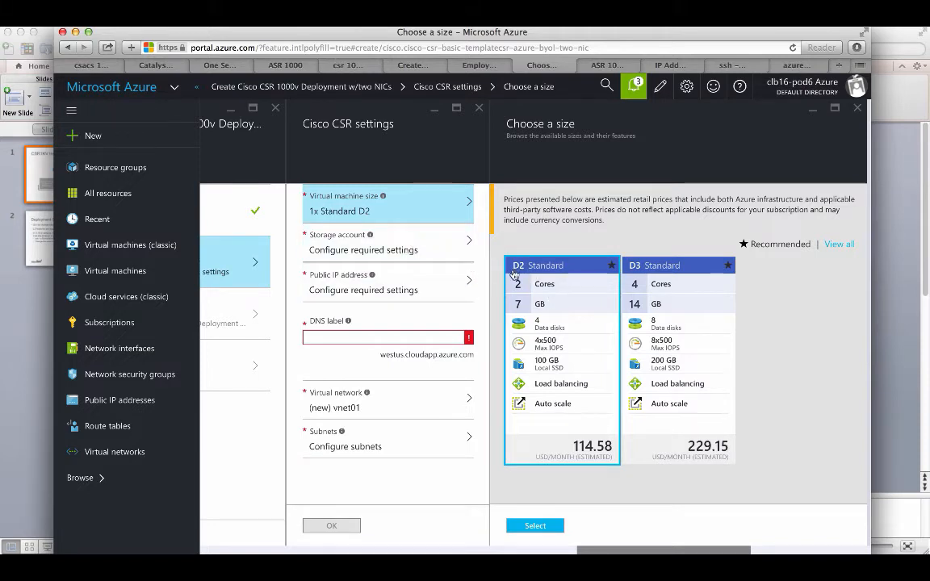
left_click(525, 526)
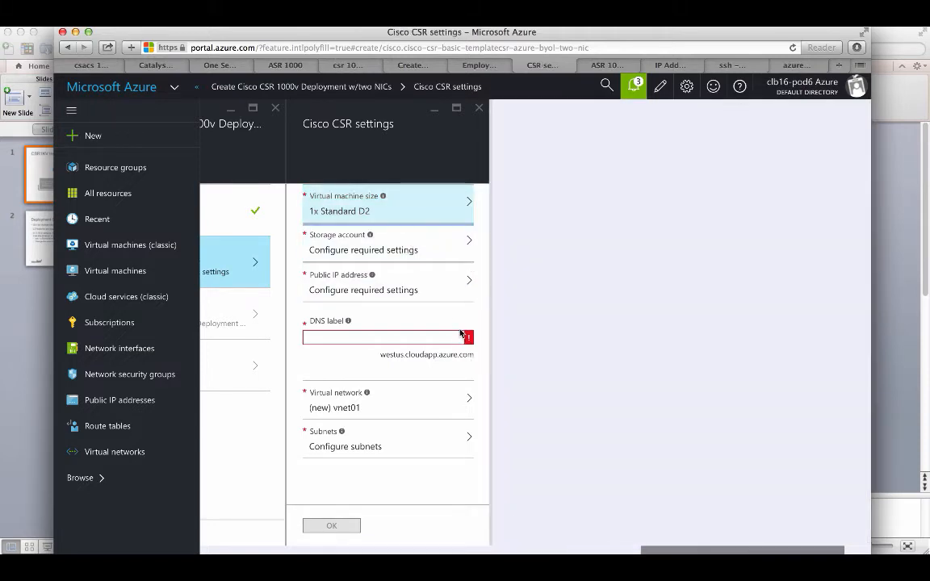
left_click(406, 251)
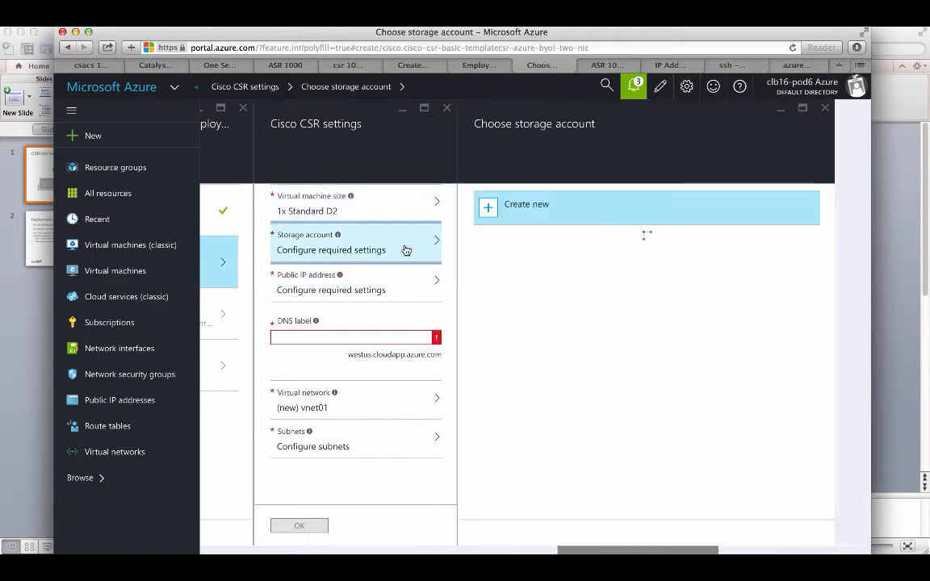
Step: Create a new storage account named csr1storage
left_click(596, 215)
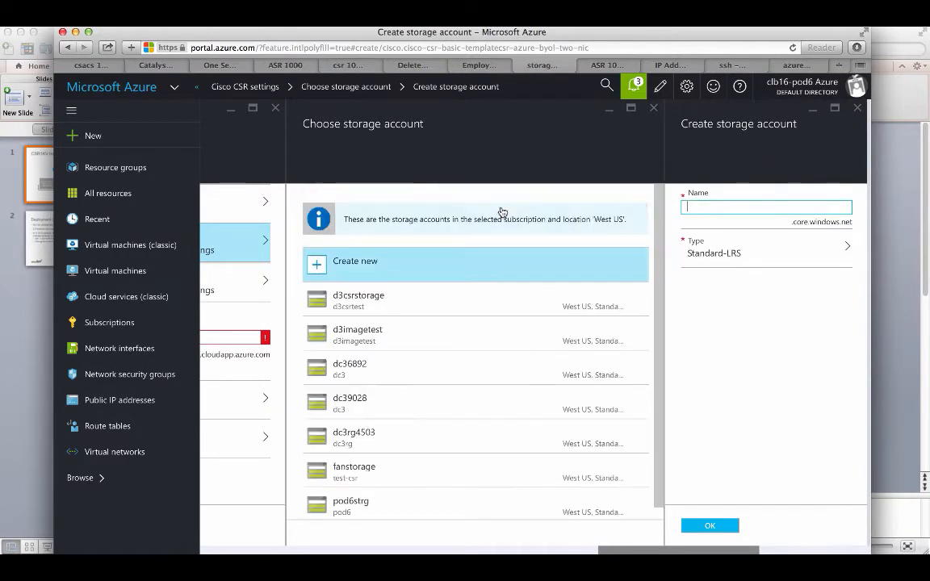
type("cs")
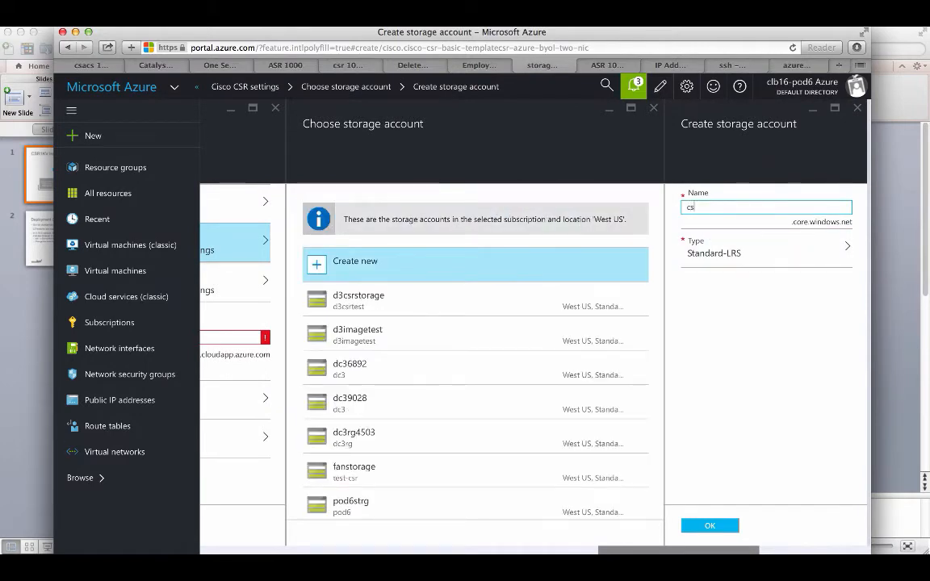
type("r1storage")
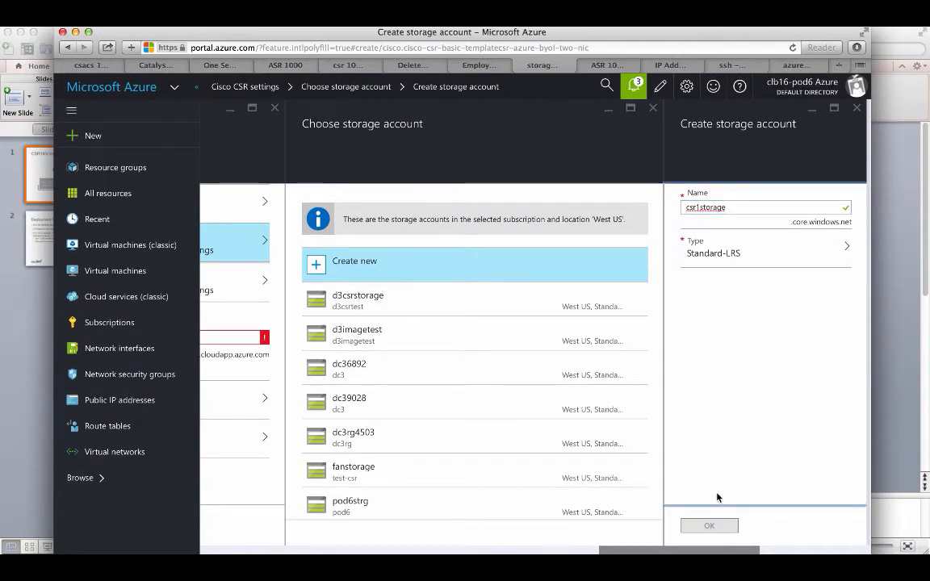
left_click(713, 526)
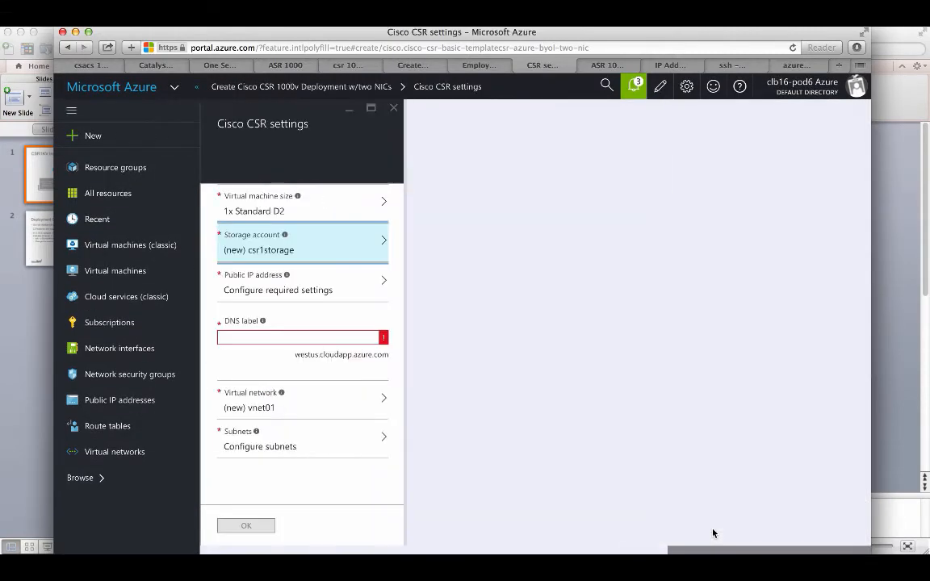
Step: Create a new public IP address named csr1-public-ip
left_click(351, 294)
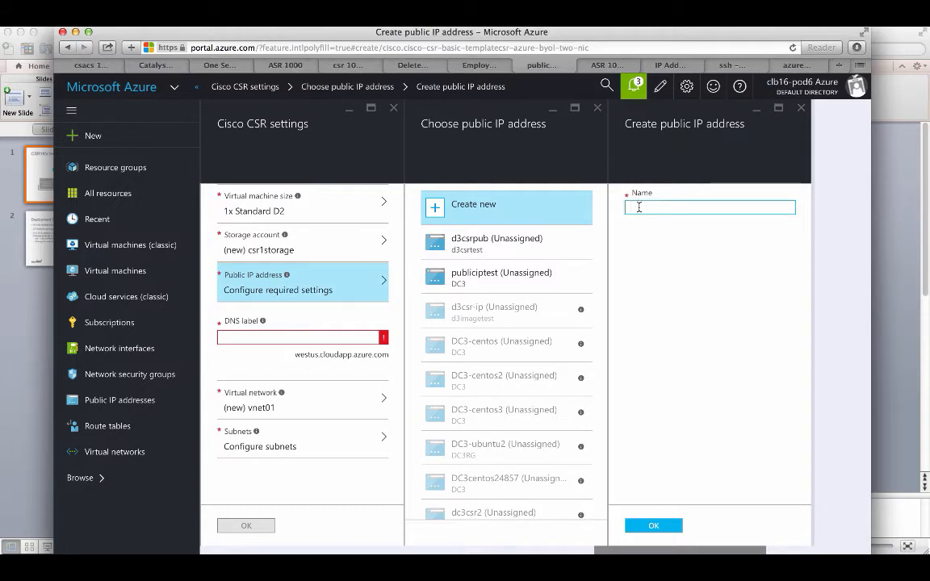
type("csr1-ip")
key("BackSpace")
key("BackSpace")
type("public-ip")
left_click(656, 525)
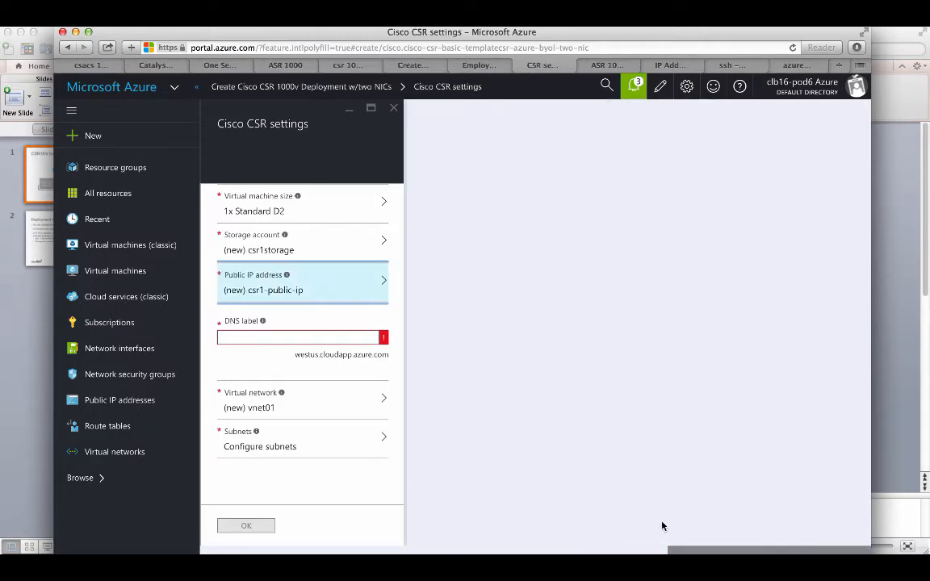
Step: Set the DNS label to csr1-dns and draft virtual network csr1-vnet01 with address space 10.16.0.0/16
left_click(352, 342)
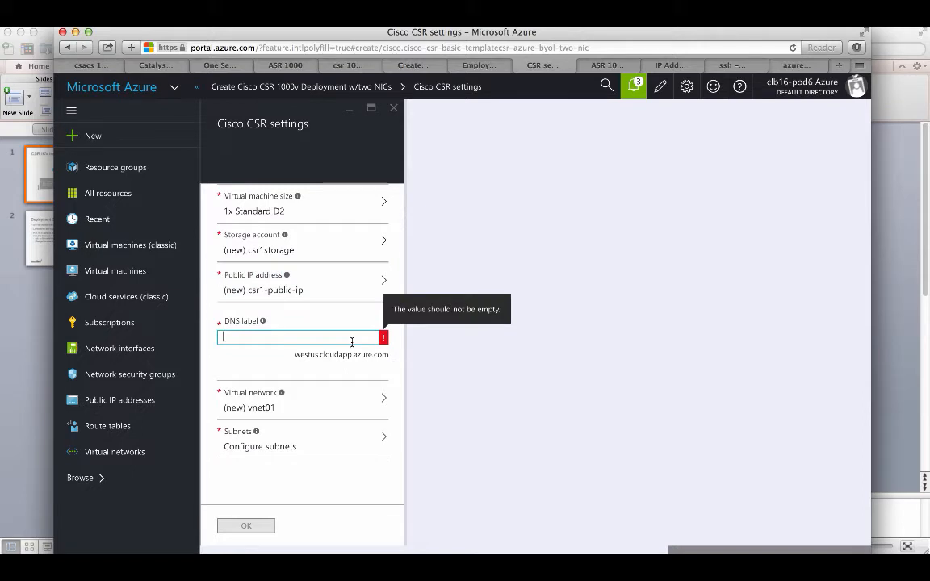
type("csr1-dns")
left_click(303, 393)
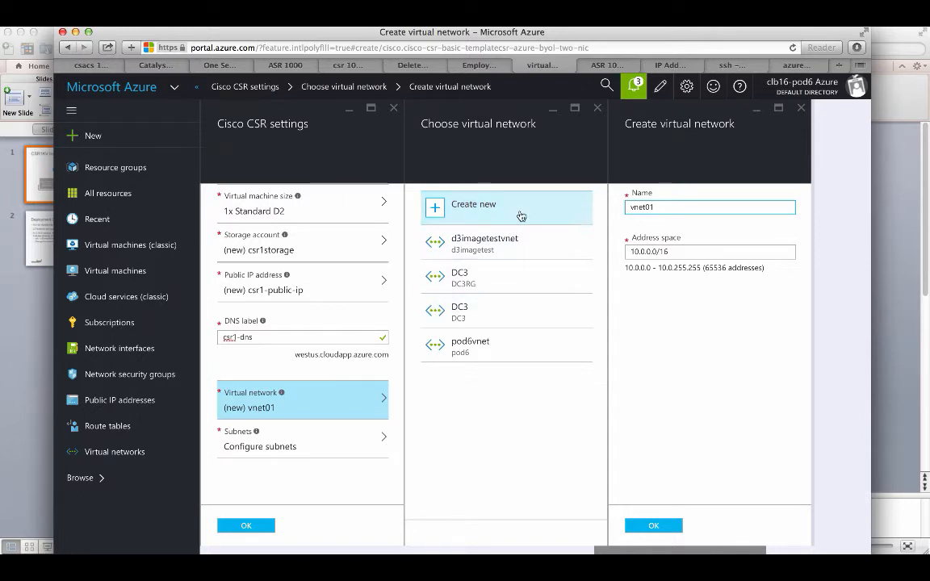
left_click(634, 207)
type("csr1-")
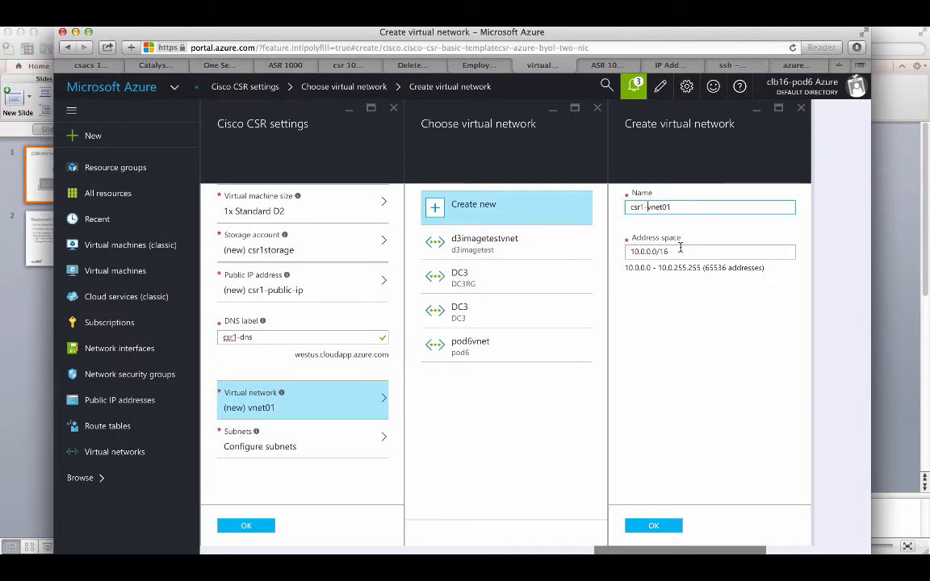
key("Tab")
key("BackSpace")
type("16")
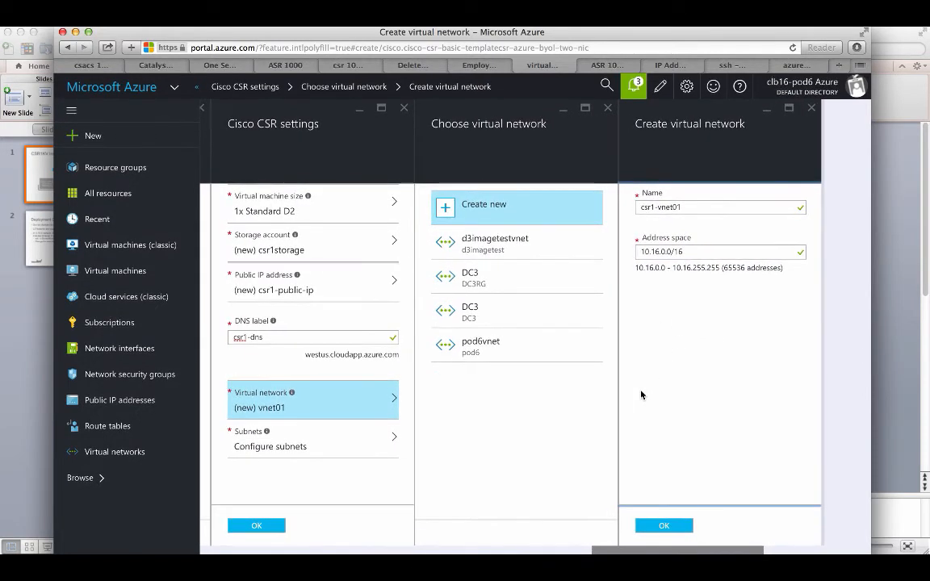
left_click(315, 440)
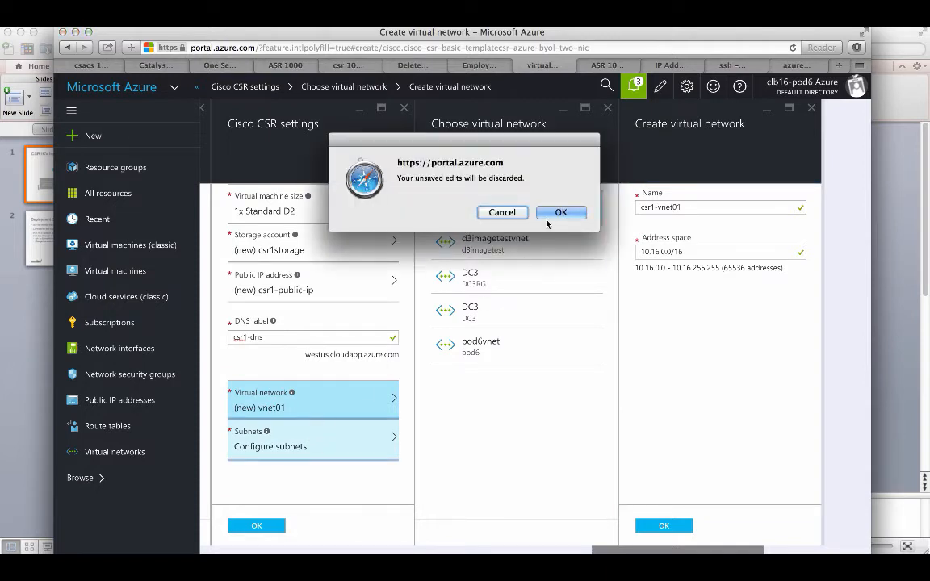
left_click(548, 214)
Step: Re-create the new virtual network csr1-vnet01 with its edited address space and confirm it
left_click(331, 405)
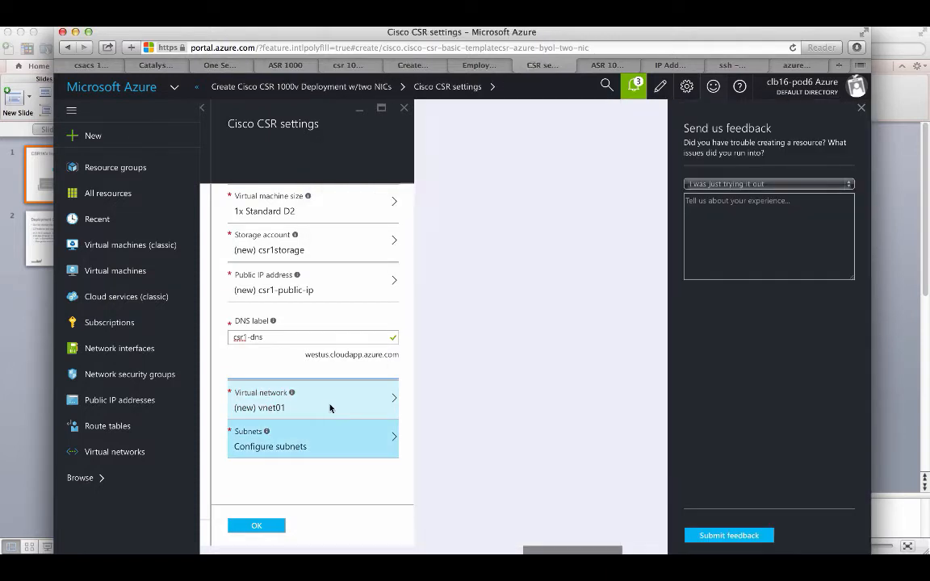
left_click(477, 207)
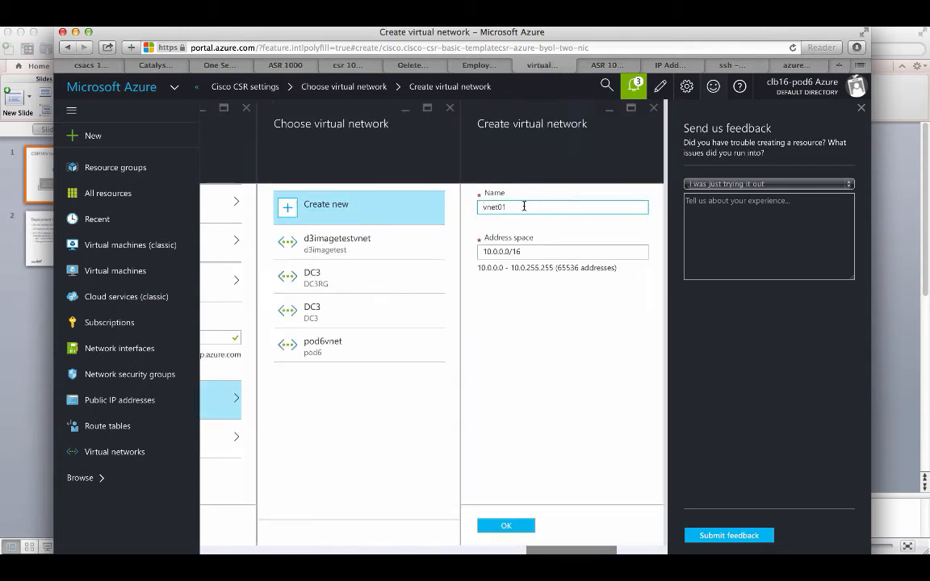
left_click(483, 207)
type("csr1-")
left_click(498, 252)
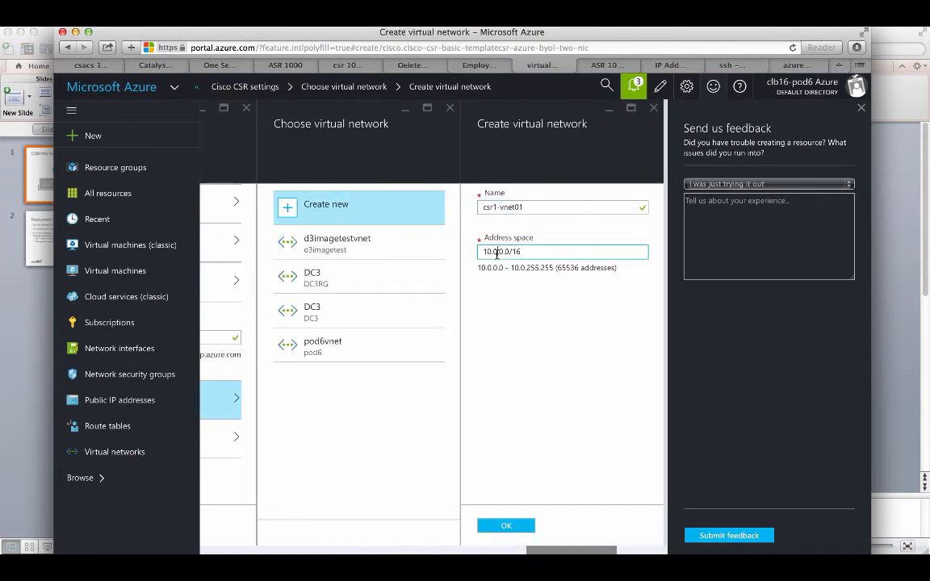
key("BackSpace")
type("16")
left_click(505, 525)
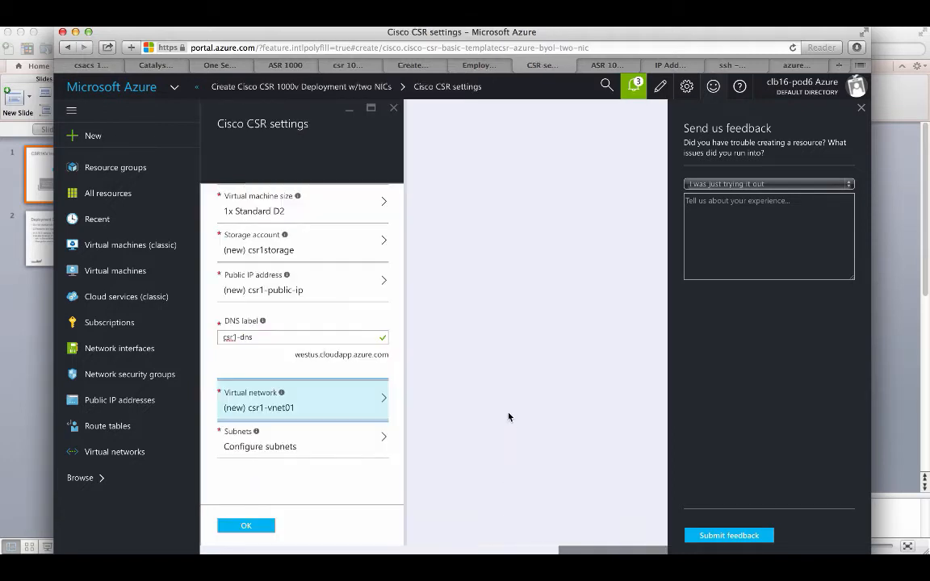
left_click(298, 446)
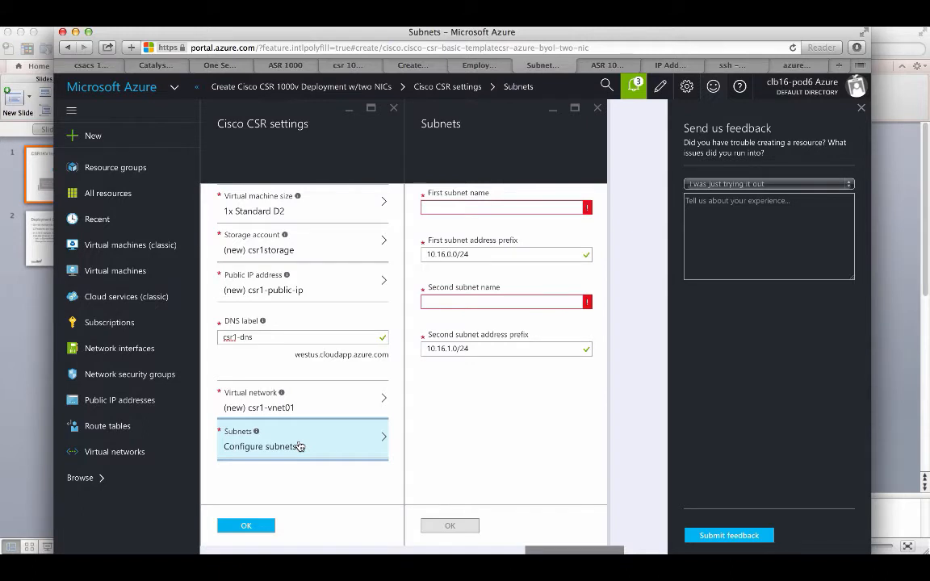
Step: Name the subnets public-subnet (10.16.0.0/24) and private-subnet (10.16.1.0/24) and save them
left_click(523, 206)
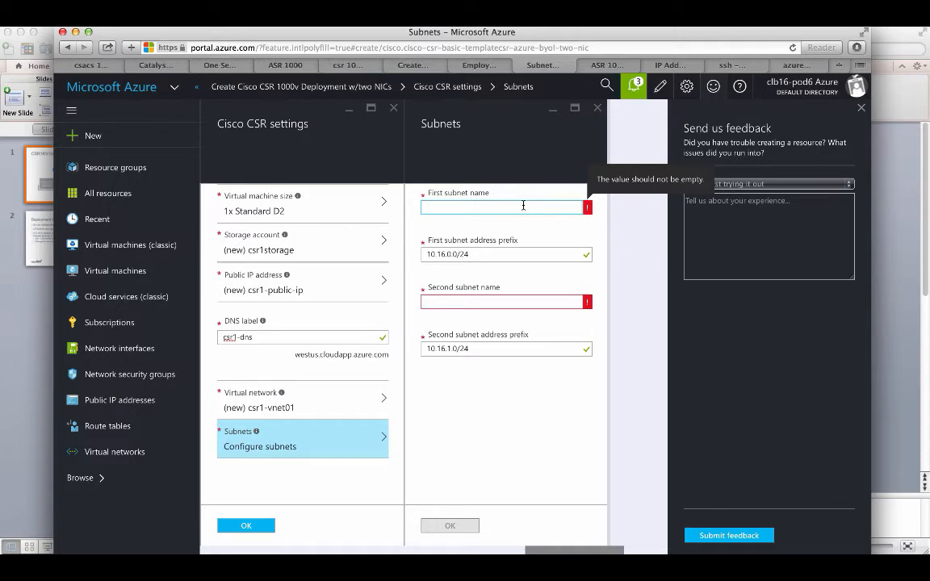
type("pub")
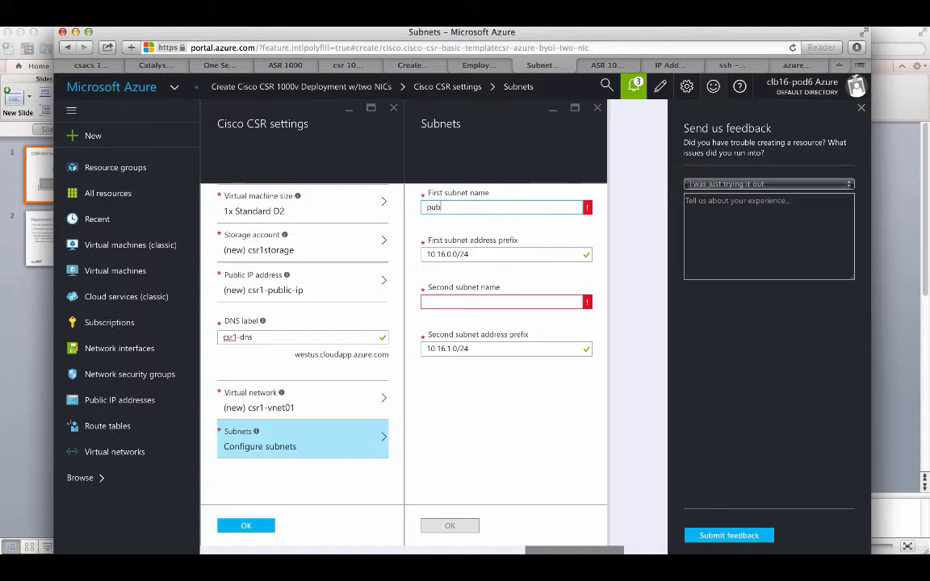
type("lic-subnet")
left_click(455, 254)
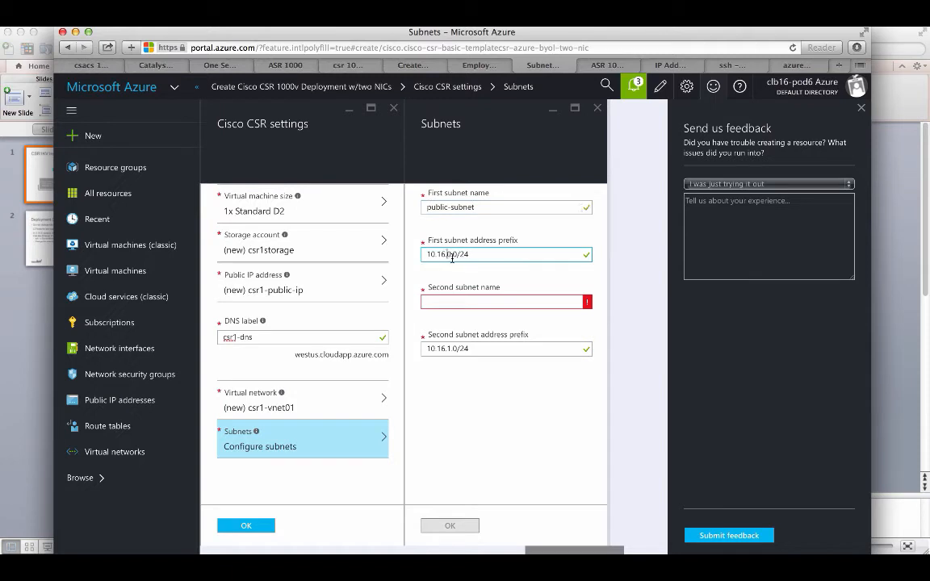
left_click(456, 306)
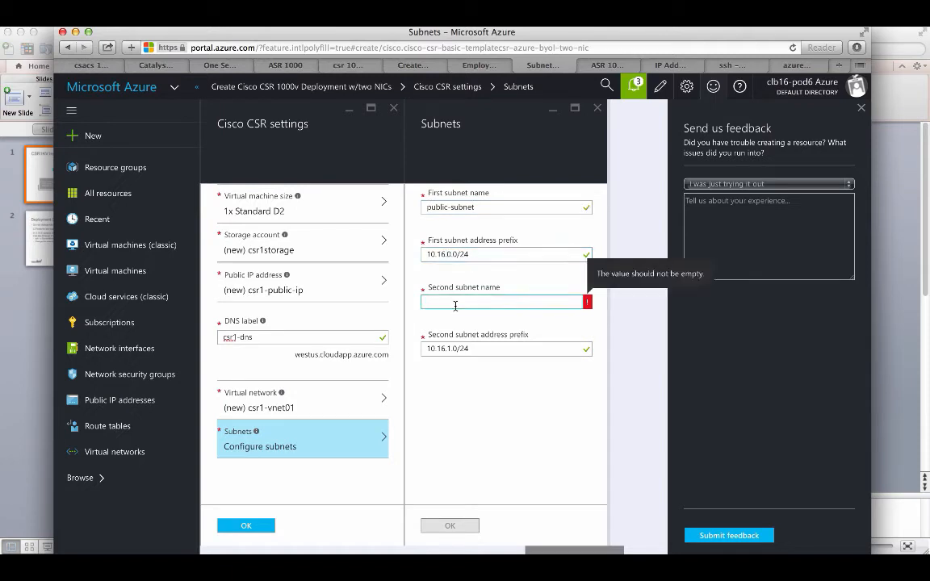
type("private-subnet")
left_click(448, 349)
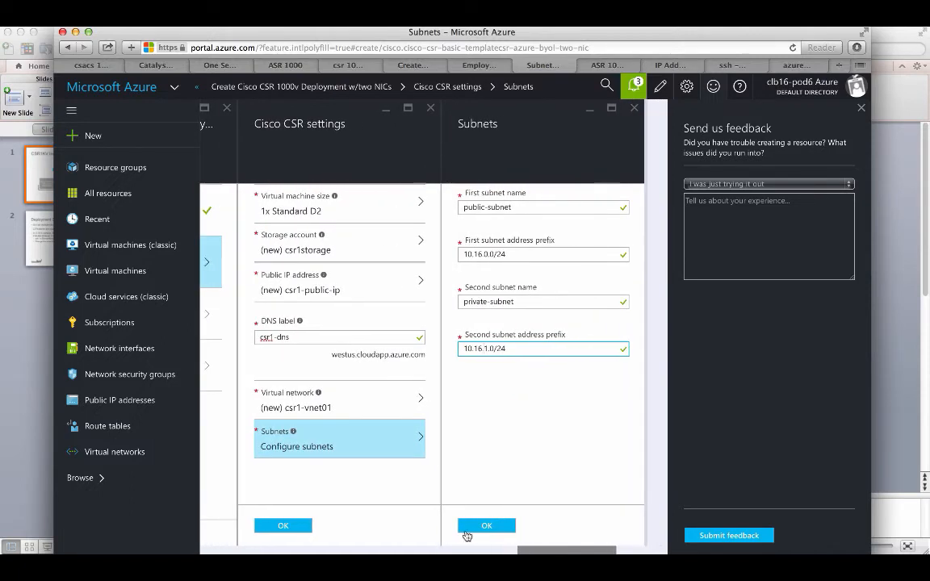
left_click(474, 528)
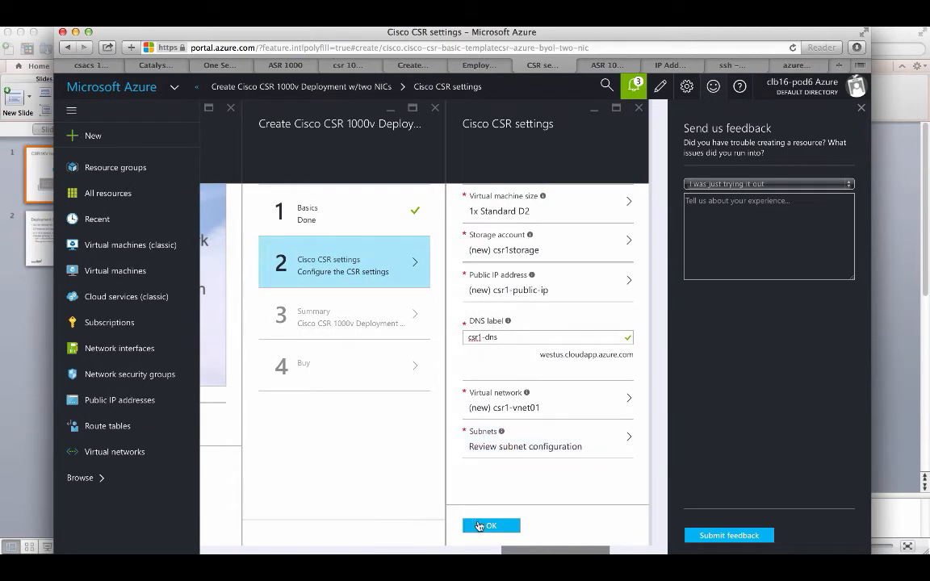
Step: Finish the Cisco CSR settings, review the validated Summary, and accept it
left_click(478, 523)
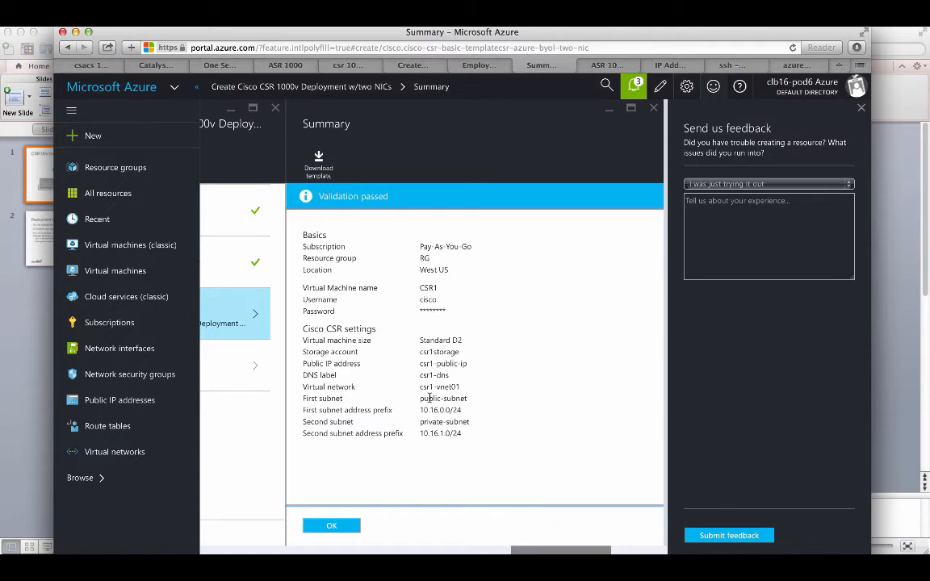
left_click_drag(419, 387, 458, 391)
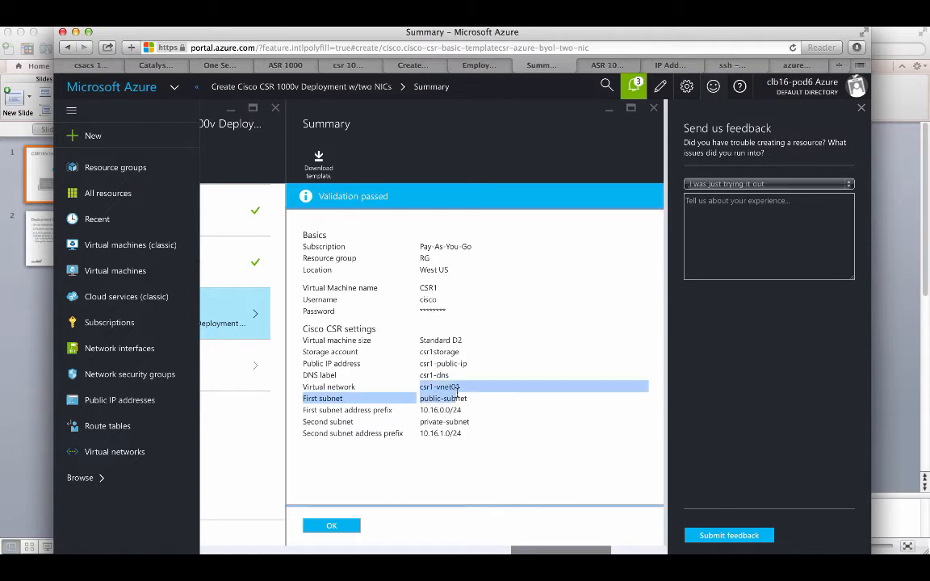
left_click(425, 407)
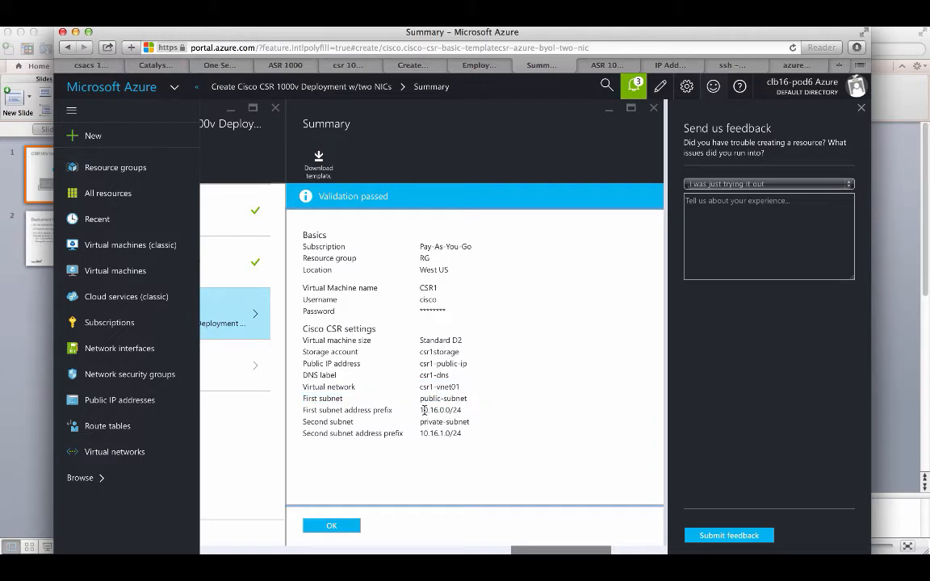
left_click(352, 526)
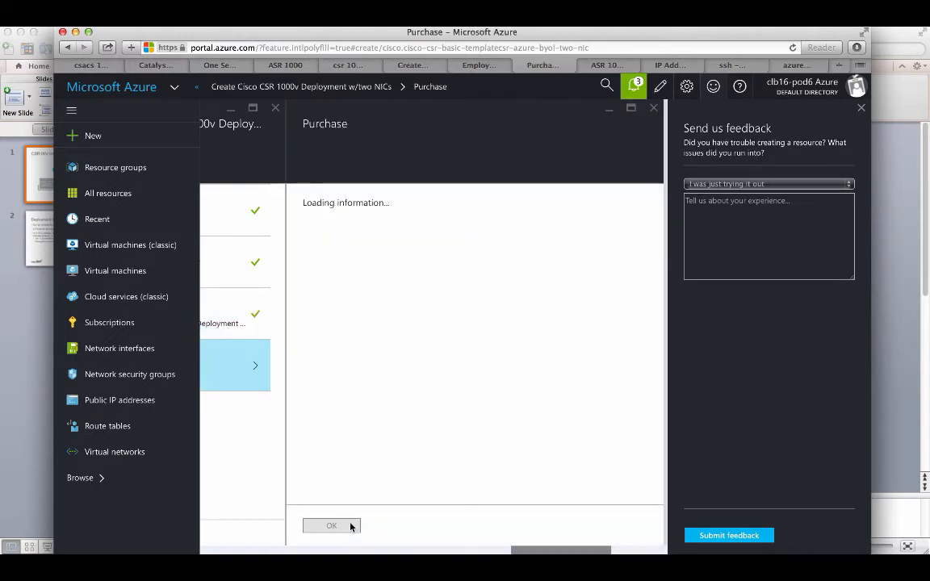
Step: Accept the terms to deploy CSR1 and dismiss the feedback panel
scroll(384, 478, "down", 1)
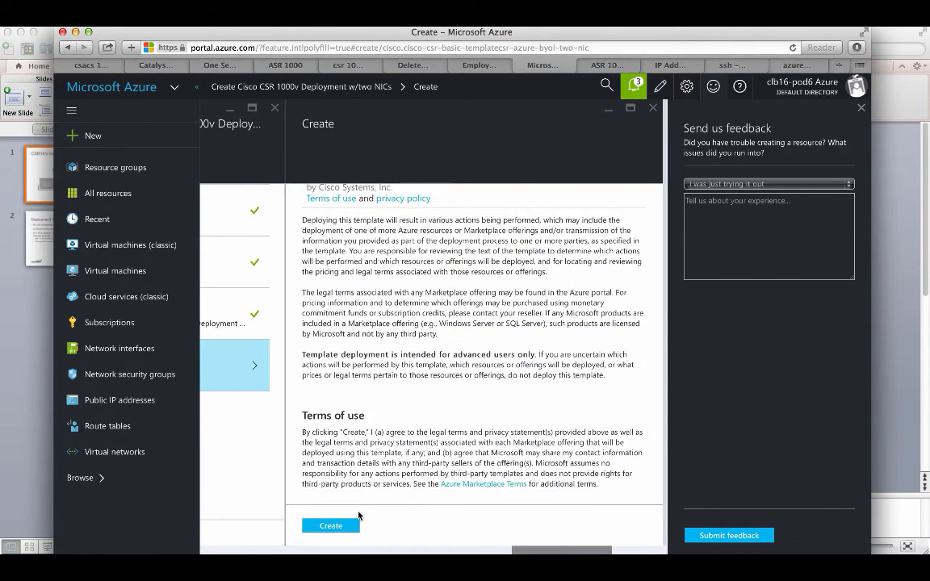
left_click(337, 526)
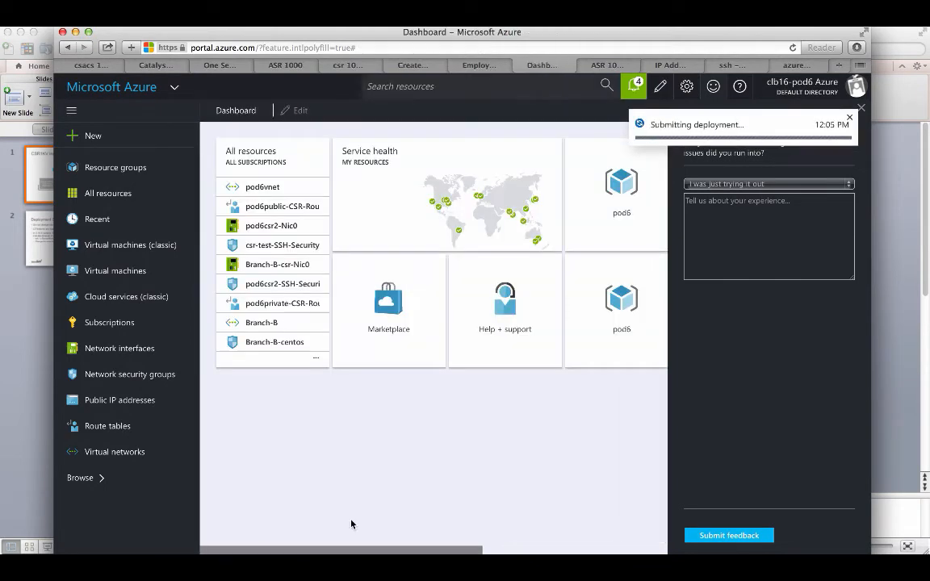
left_click(861, 108)
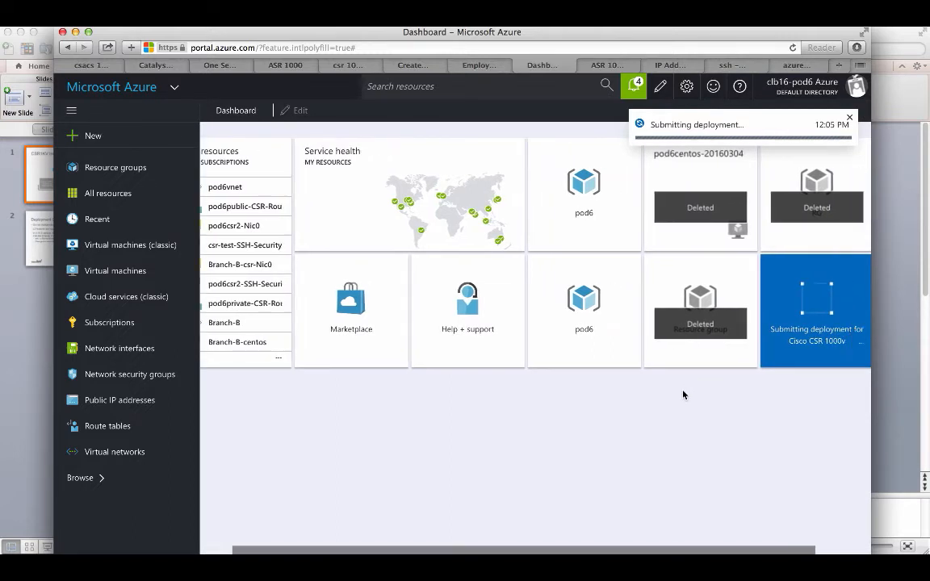
mouse_move(778, 357)
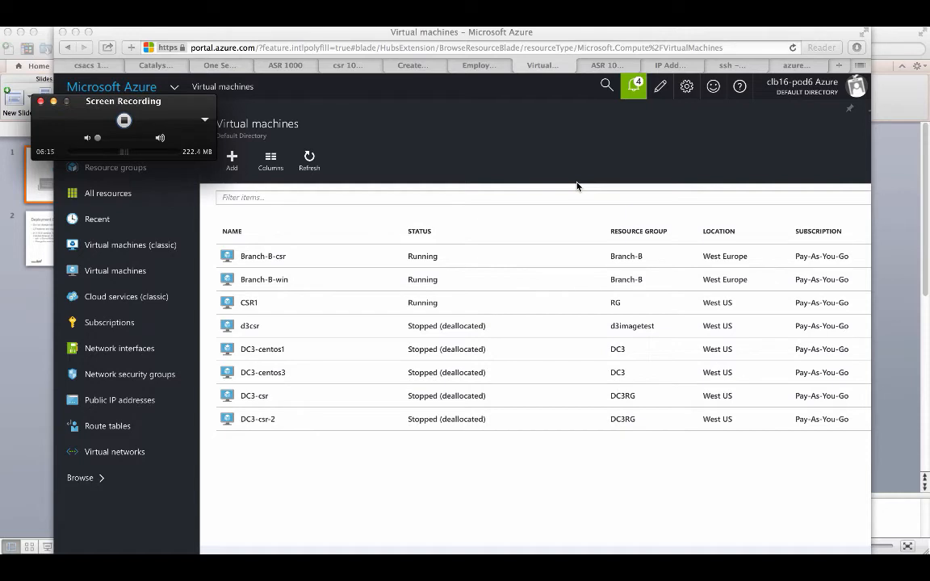
Step: Open virtual machine CSR1 and list its network interfaces, CSR1-Nic0 and CSR1-Nic1
left_click(141, 270)
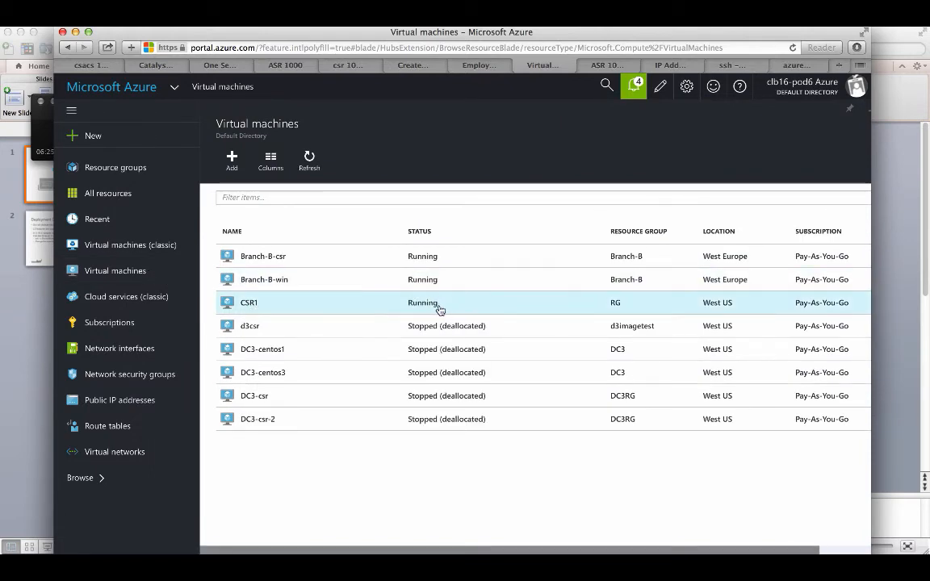
left_click(285, 305)
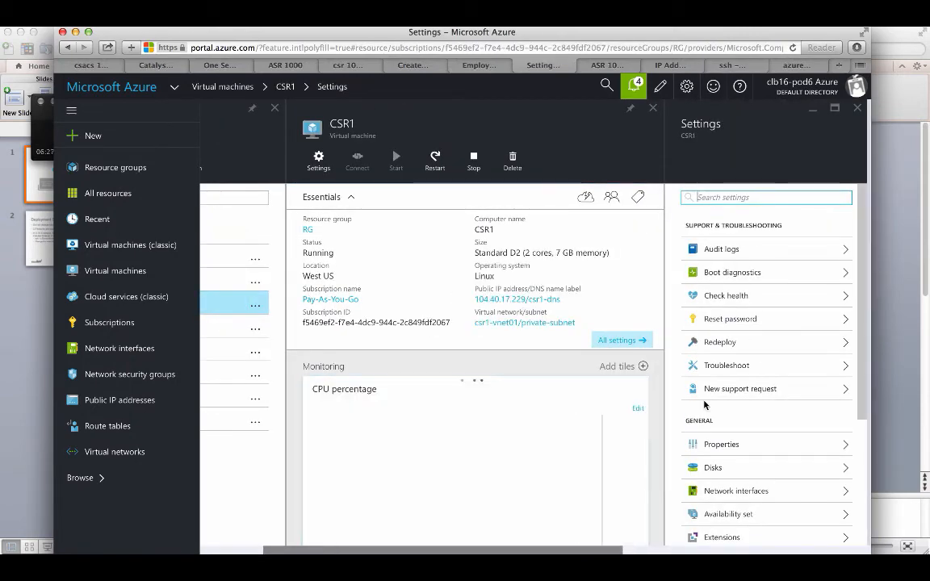
scroll(709, 412, "down", 2)
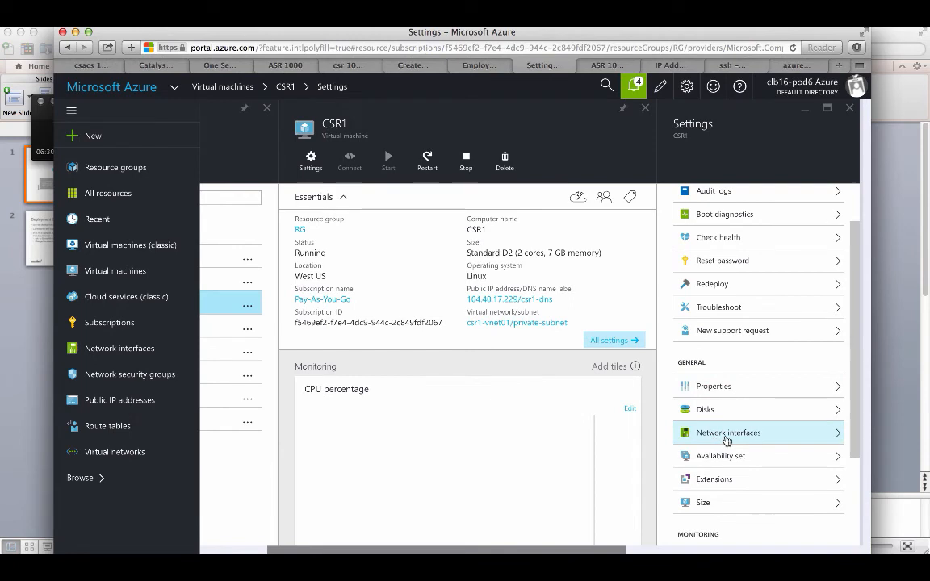
left_click(726, 436)
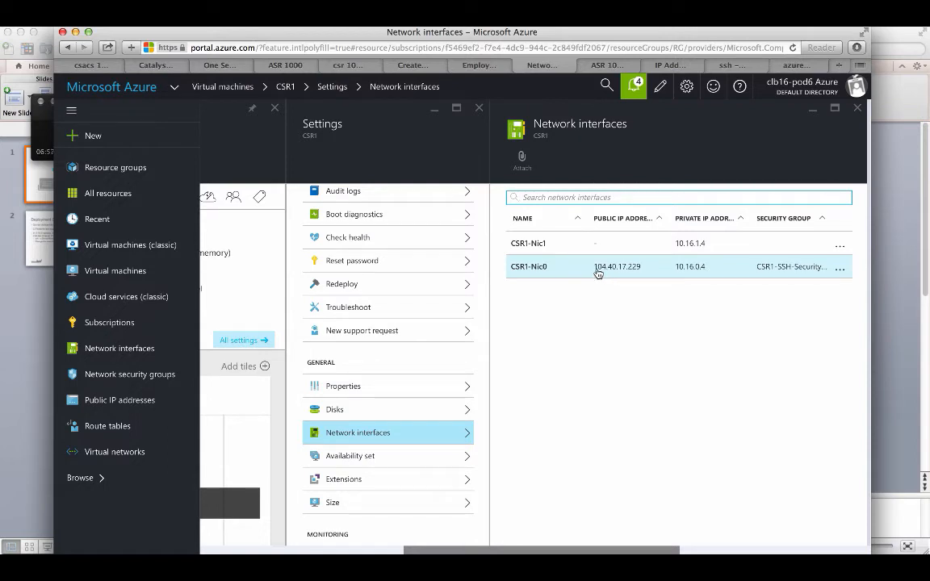
Step: Review CSR1-SSH-SecurityGroup's inbound rules allowing TCP/22, UDP/500 and UDP/4500
left_click(763, 274)
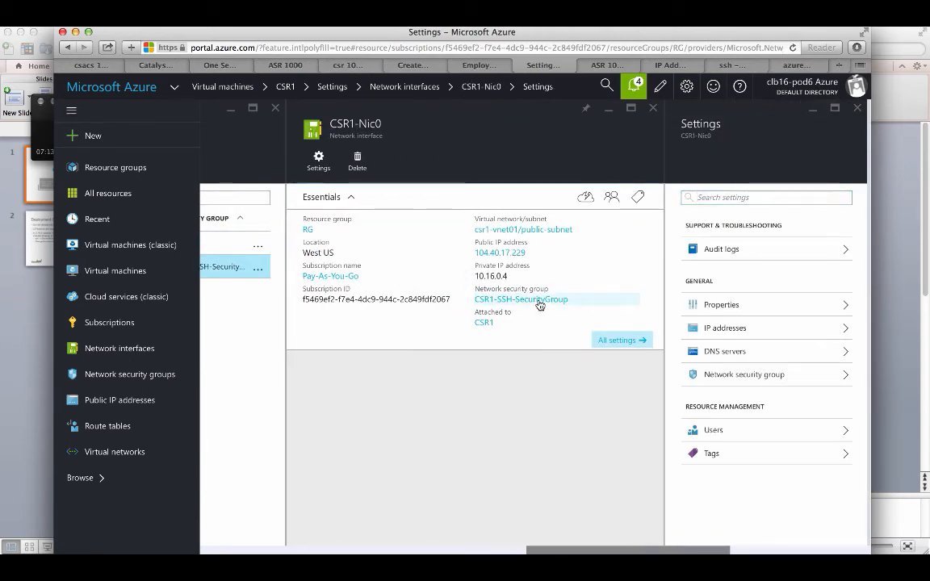
left_click(540, 304)
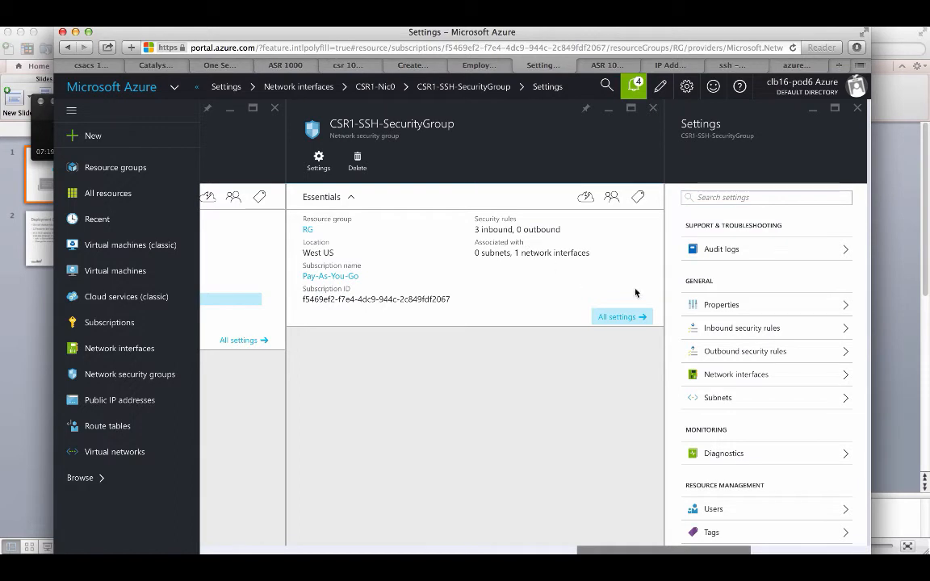
left_click(780, 328)
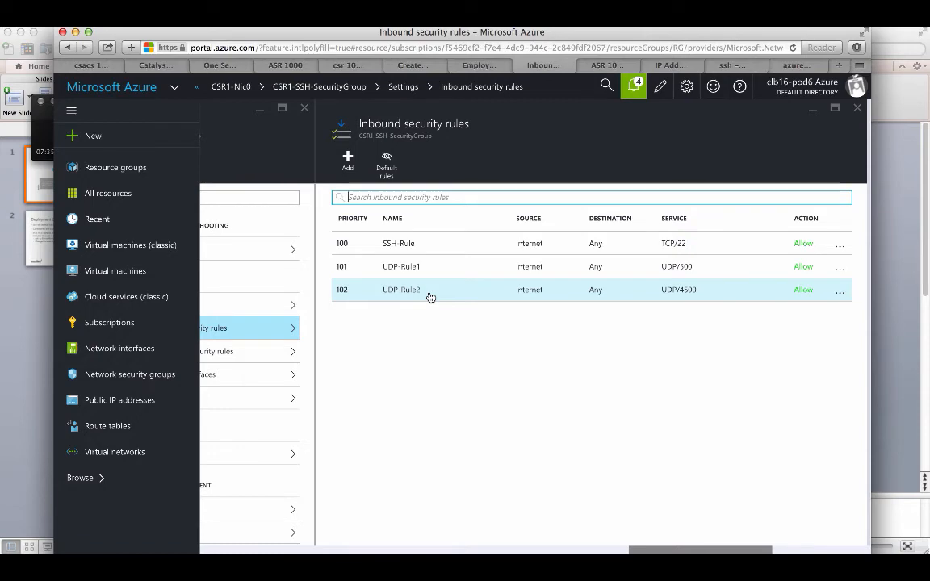
Step: Copy CSR1-Nic0's public IP address 104.40.17.229
scroll(420, 341, "left", 5)
scroll(420, 341, "left", 5)
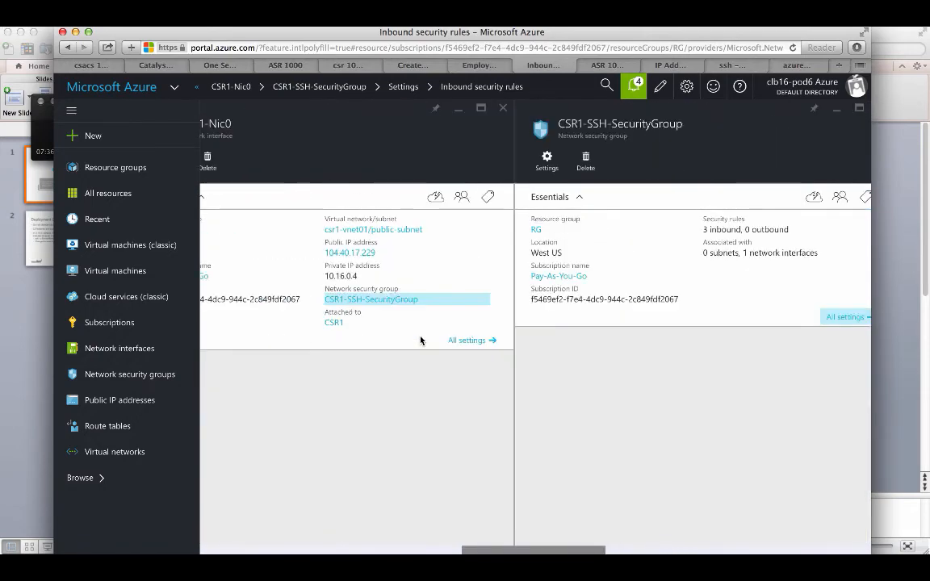
scroll(412, 340, "left", 5)
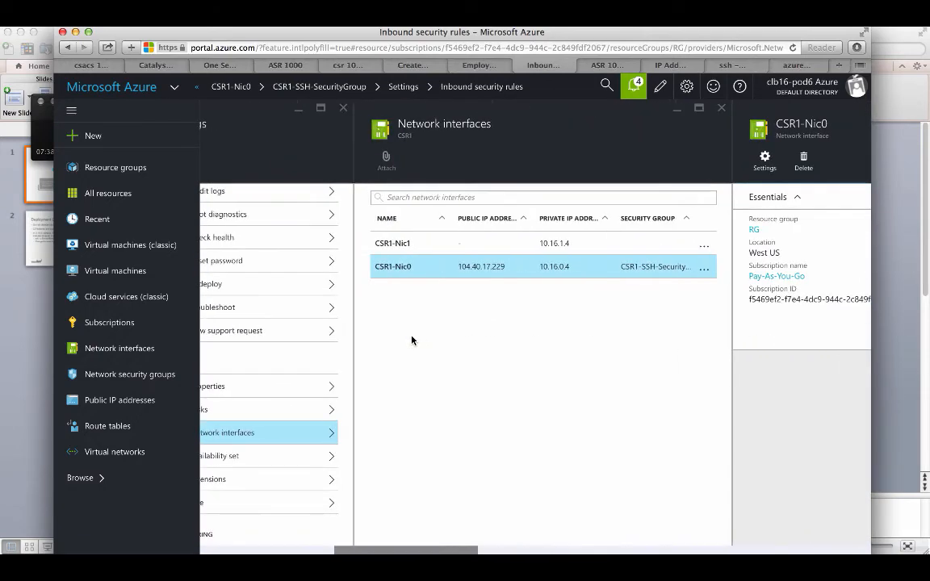
left_click_drag(462, 271, 512, 273)
key("super+c")
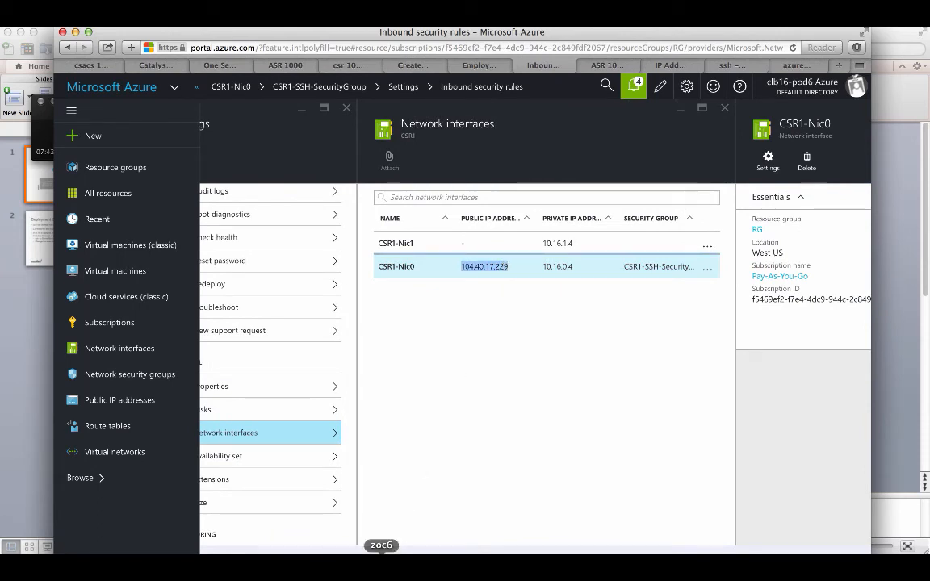
Step: SSH into the router at 104.40.17.229, accept its host key, and log in with the password
left_click(382, 567)
type("ssh ")
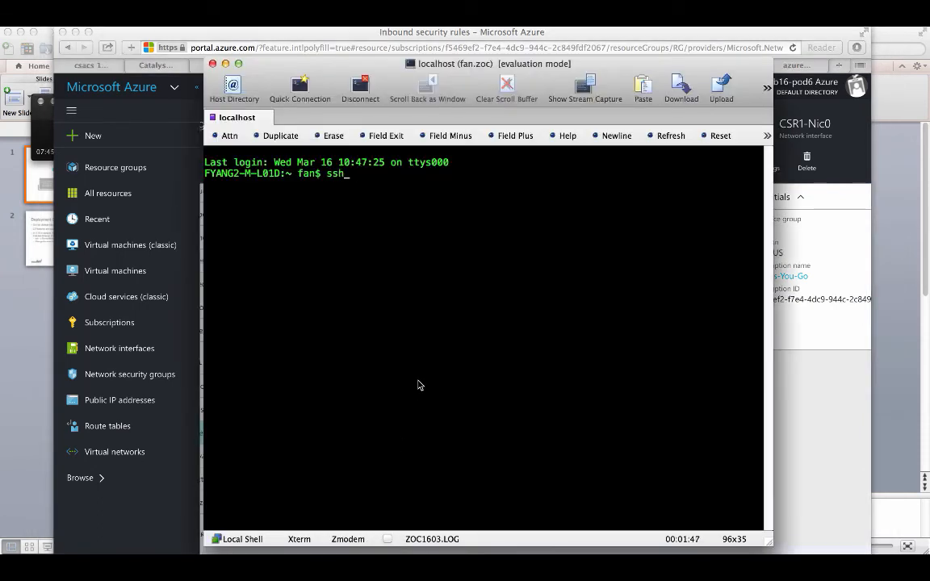
type("cisco@")
key("super+v")
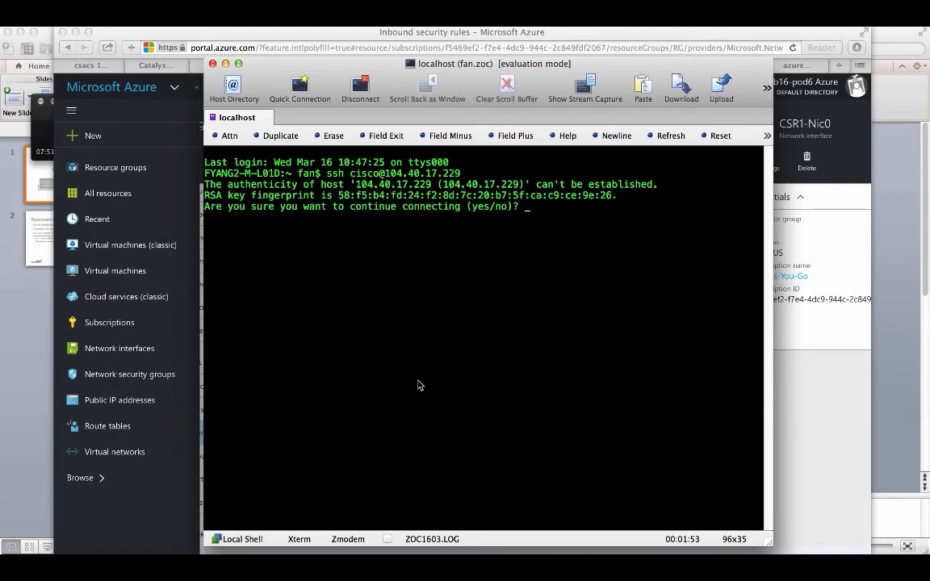
type("yes")
key("Return")
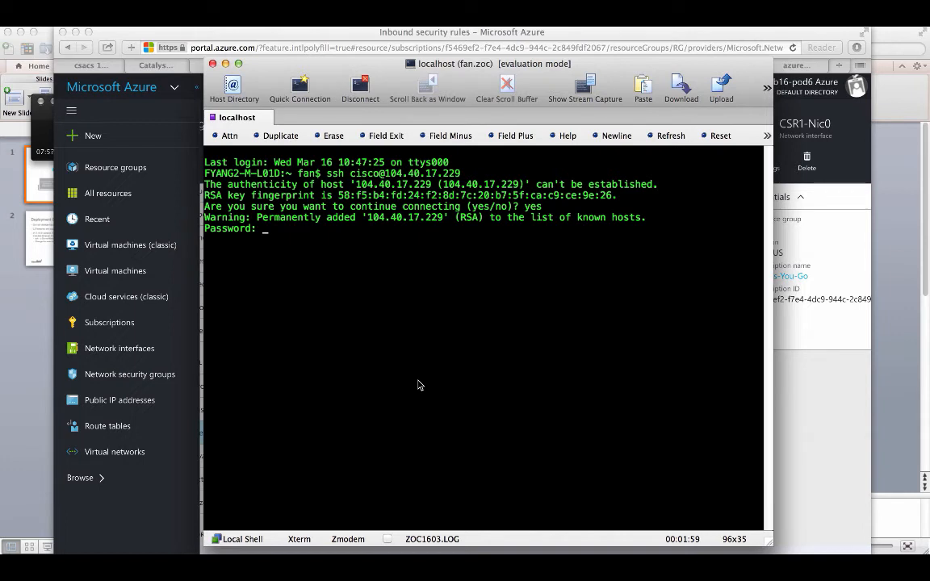
key("Return")
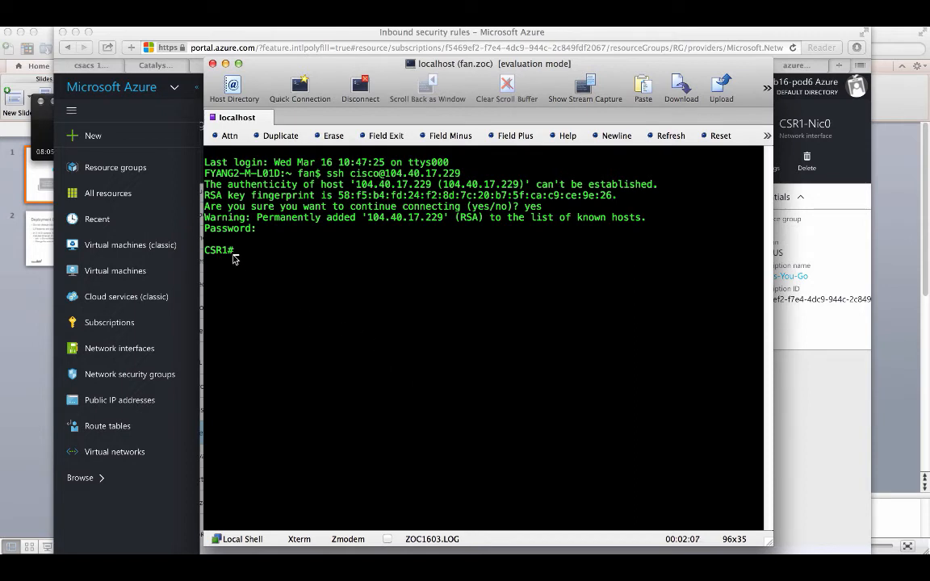
Step: Run show version on the router and page through its output
key("Return")
key("Return")
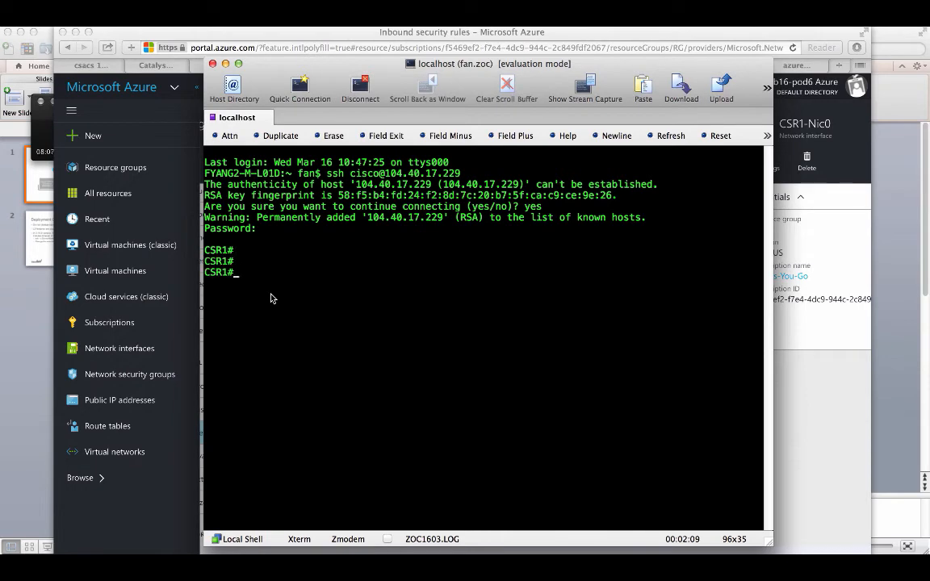
type("show versio")
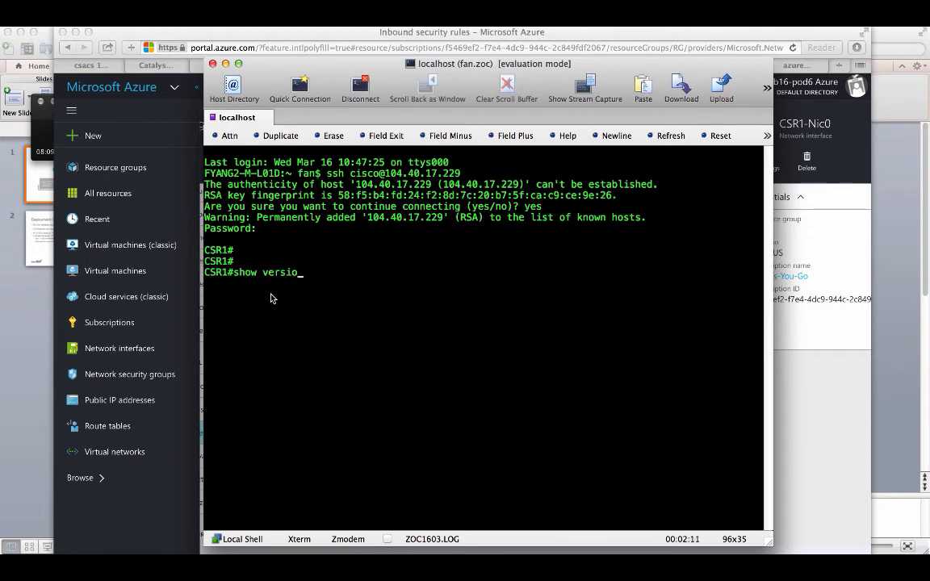
type("n")
key("Return")
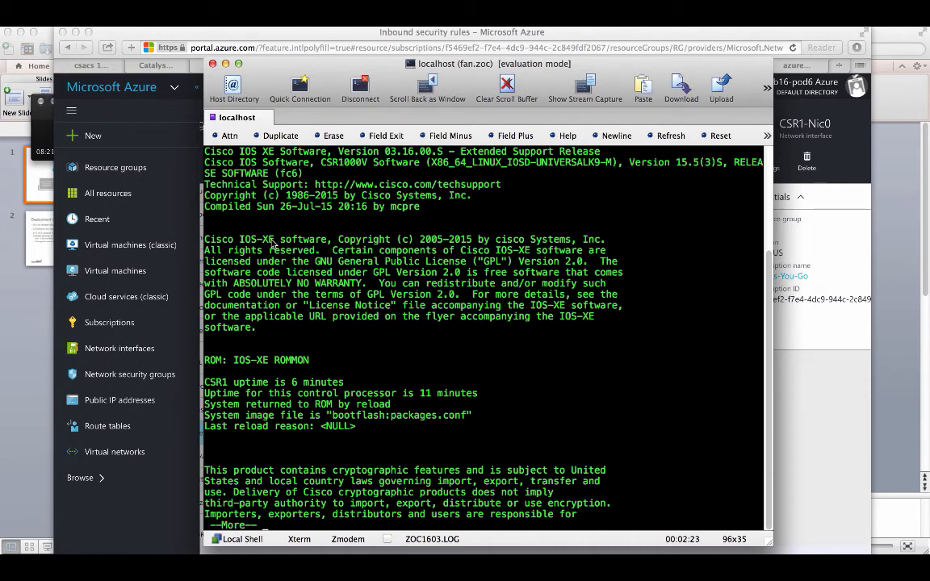
key("Return")
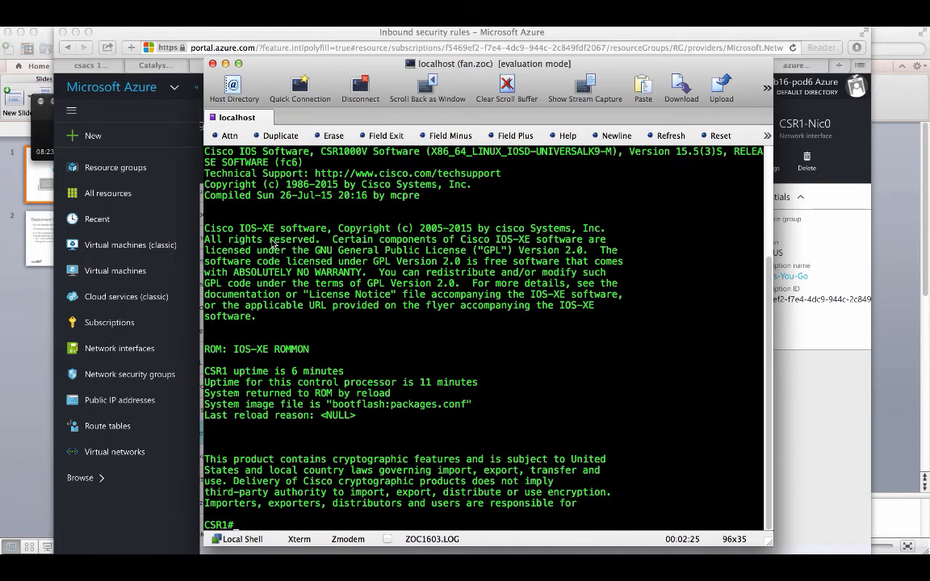
key("Return")
key("Return")
Step: Run show license and page to the end of the licence feature list
type("show li")
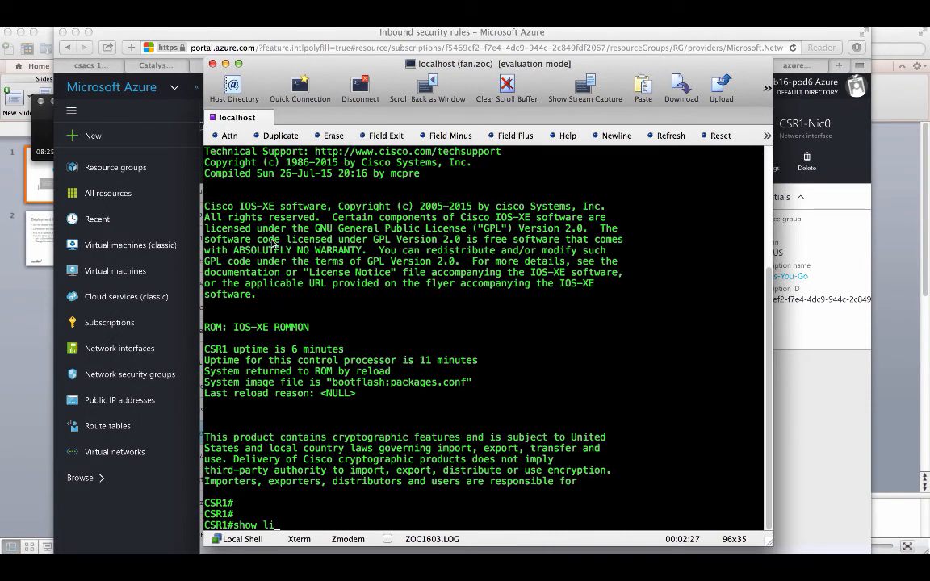
type("cen")
key("Tab")
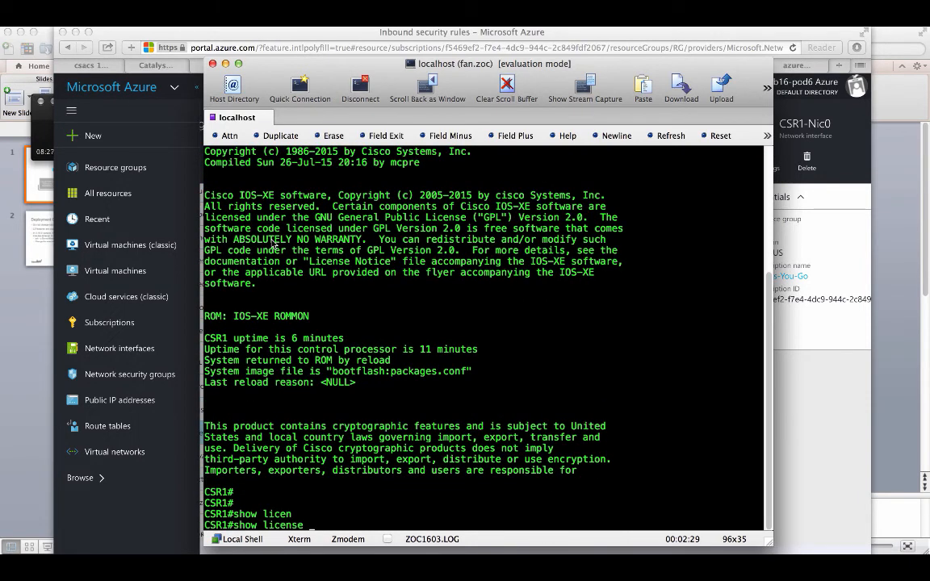
key("Return")
key("space")
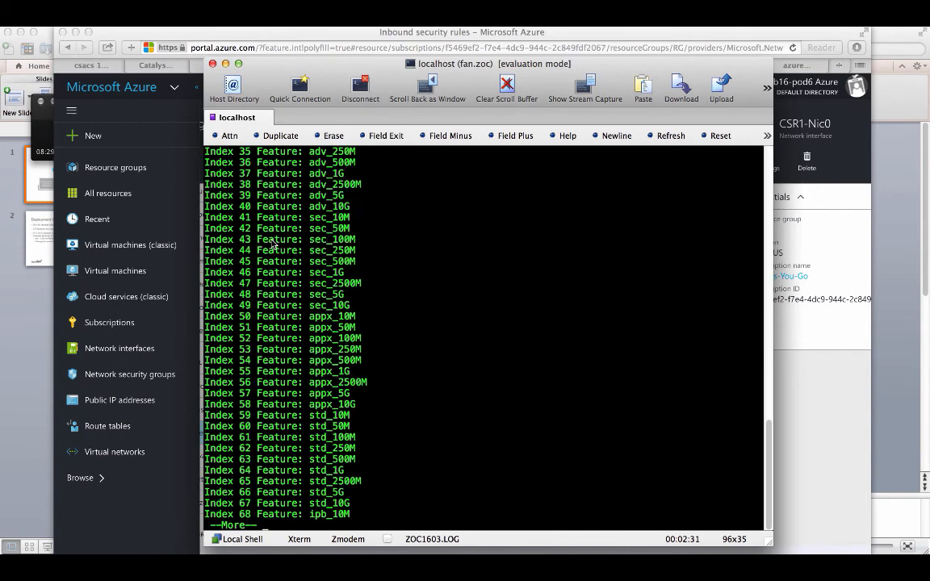
key("space")
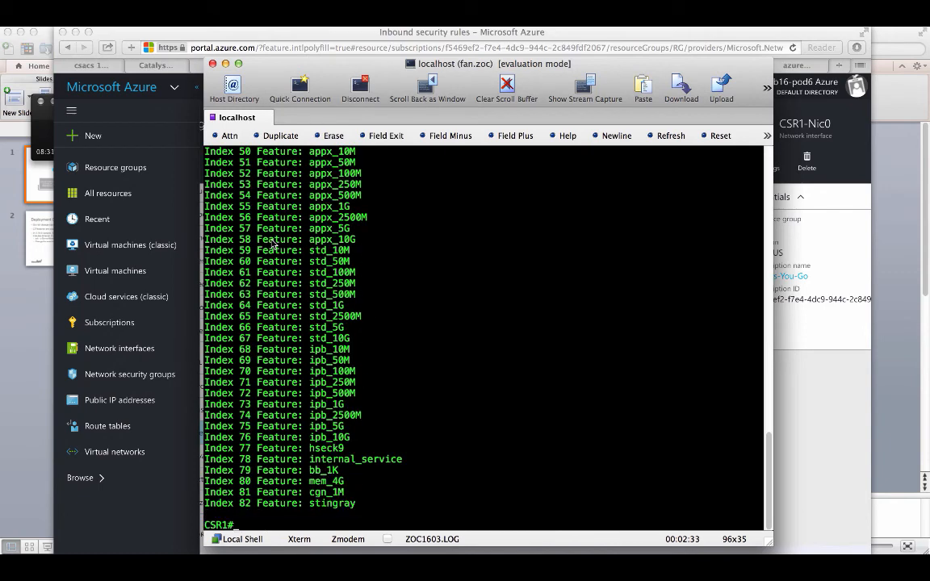
Step: Run show ip int brief to confirm GigabitEthernet1 and GigabitEthernet2 are up/up
type("show ip int bri")
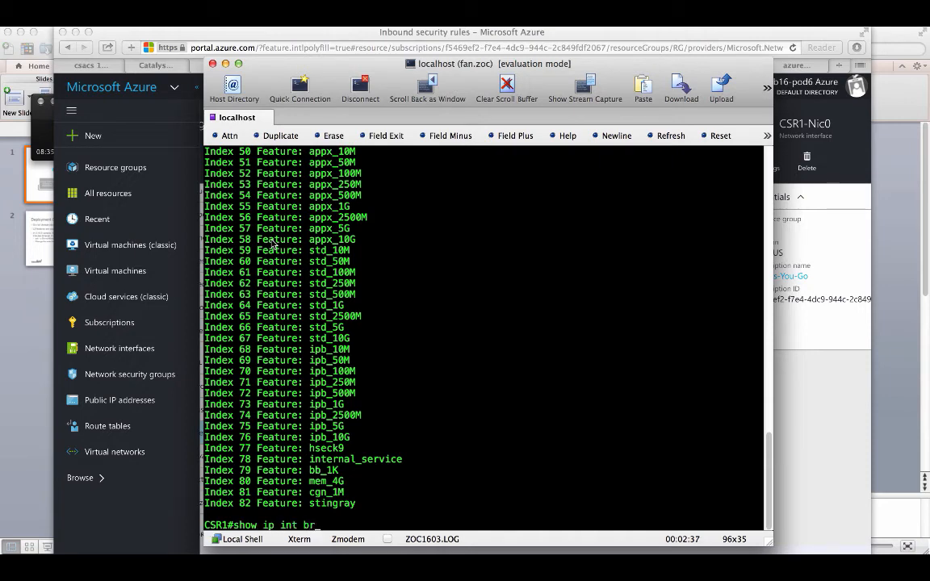
key("Tab")
key("Return")
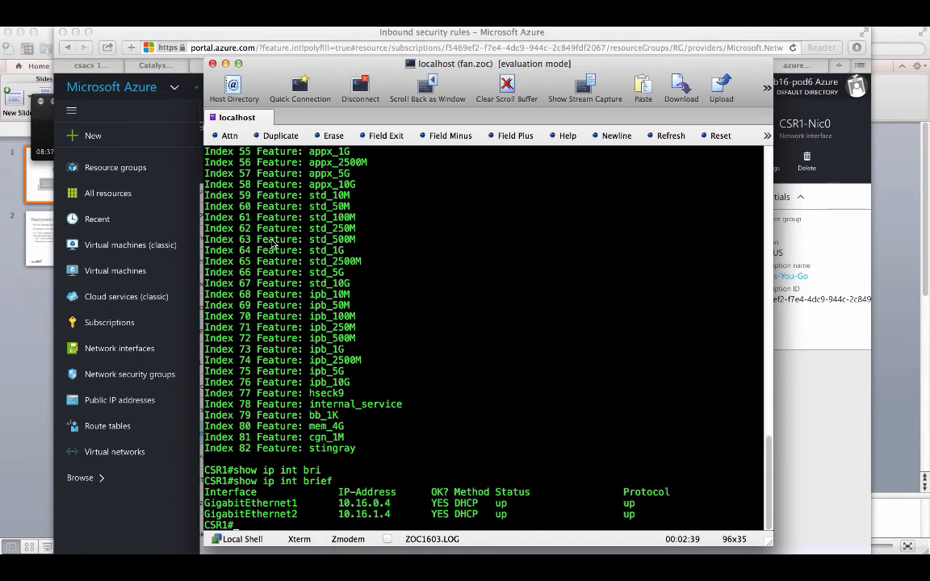